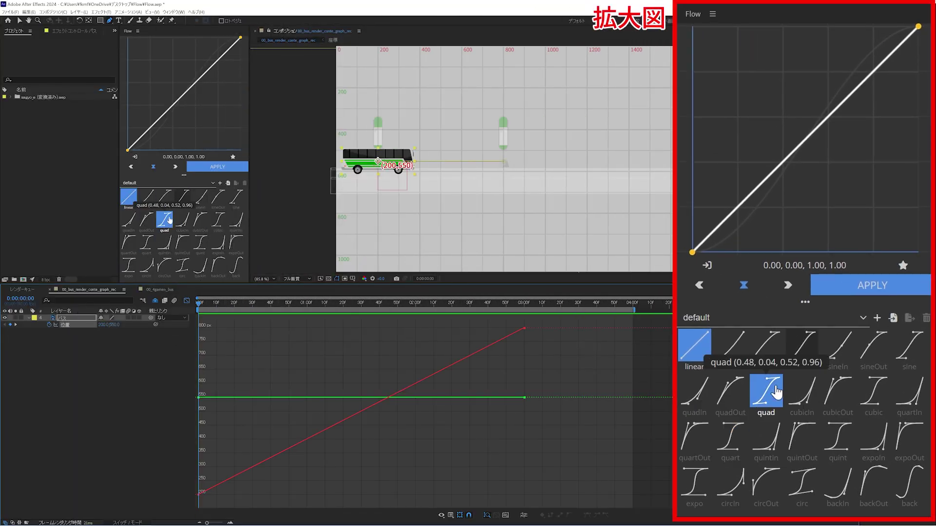
- Preview the bus animation with Flow's ease, quint and expoOut presets
{"action": "left_click", "coordinate": [181, 200]}
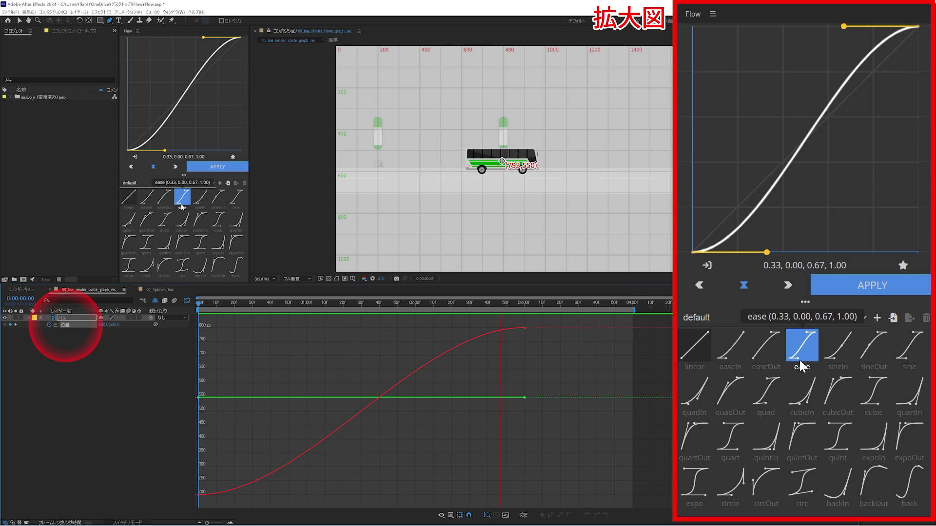
{"action": "left_click", "coordinate": [198, 242]}
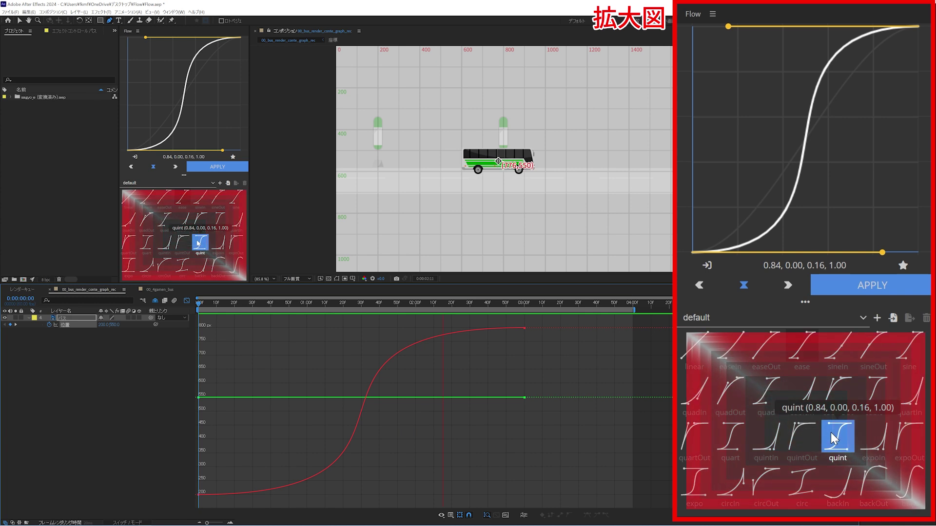
{"action": "left_click", "coordinate": [232, 243]}
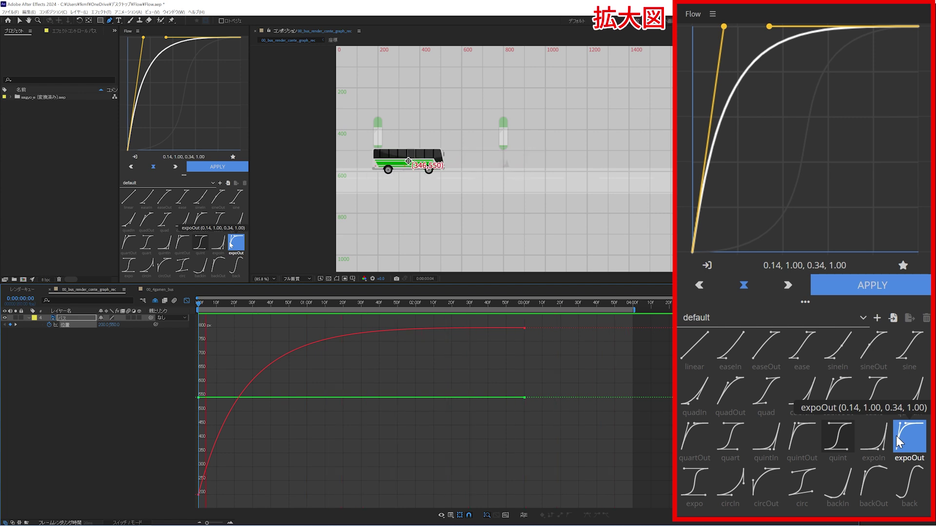
{"action": "key", "text": "space"}
- Drag the Flow curve to 0.14, 1.00, 1.00, 0.07, apply it to the bus keyframes and preview
{"action": "left_click_drag", "start_coordinate": [166, 38], "coordinate": [240, 142]}
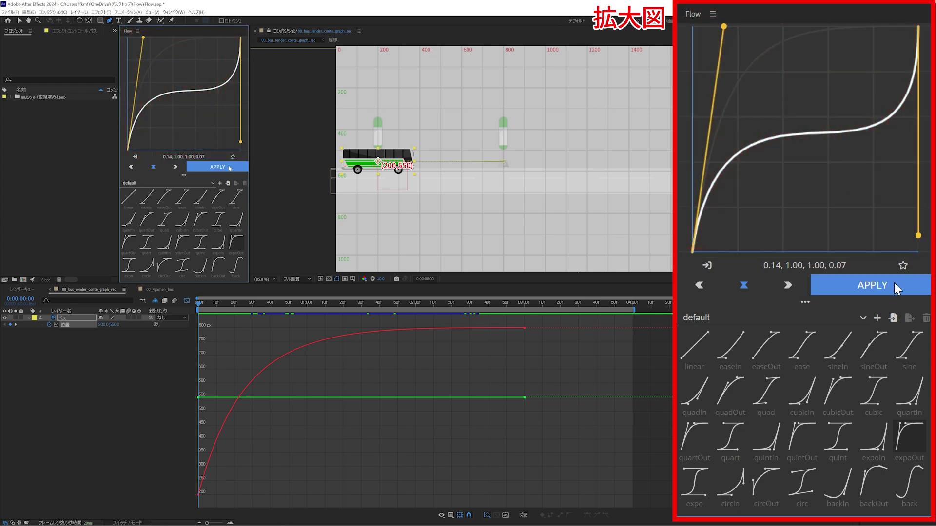
{"action": "left_click", "coordinate": [229, 168]}
{"action": "key", "text": "space"}
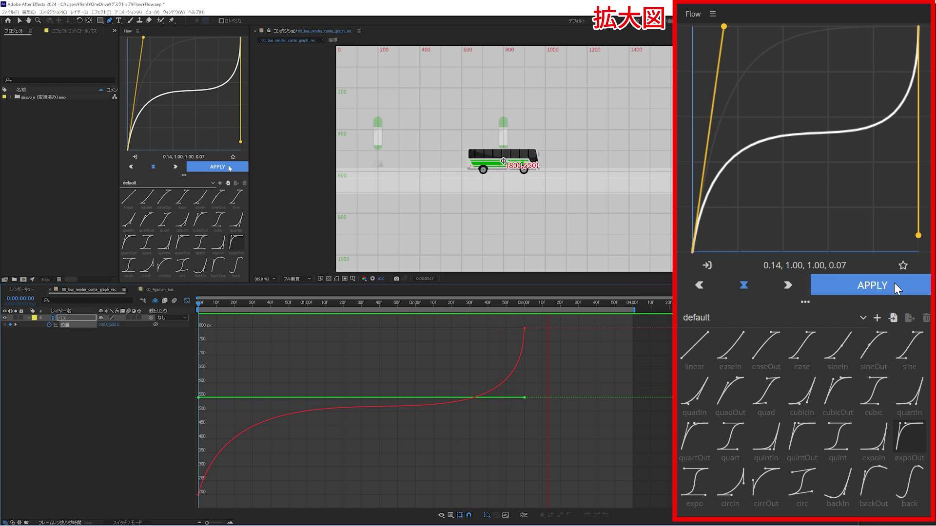
{"action": "key", "text": "space"}
- Create a new Flow library named TipSmash and store the custom curve in it as curve_01
{"action": "left_click", "coordinate": [232, 158]}
{"action": "type", "text": "TipSmash"}
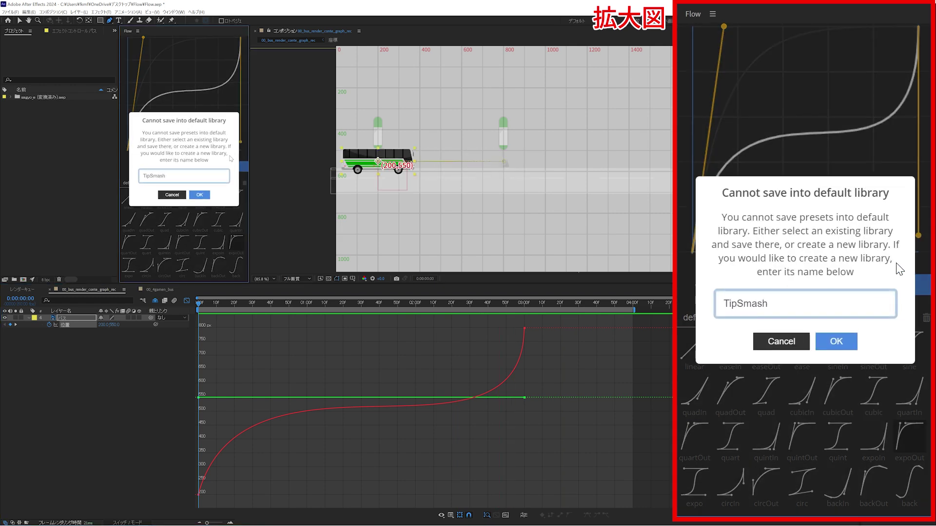
{"action": "key", "text": "Return"}
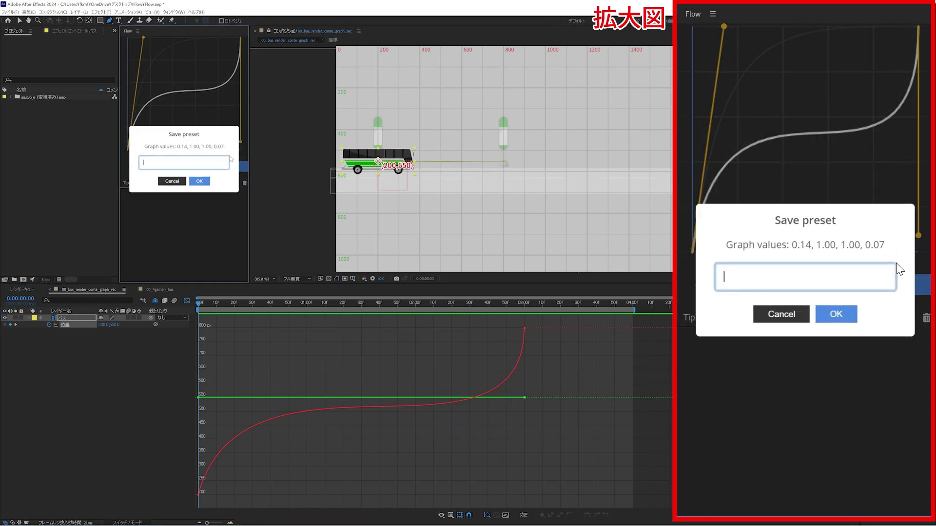
{"action": "type", "text": "curve_01"}
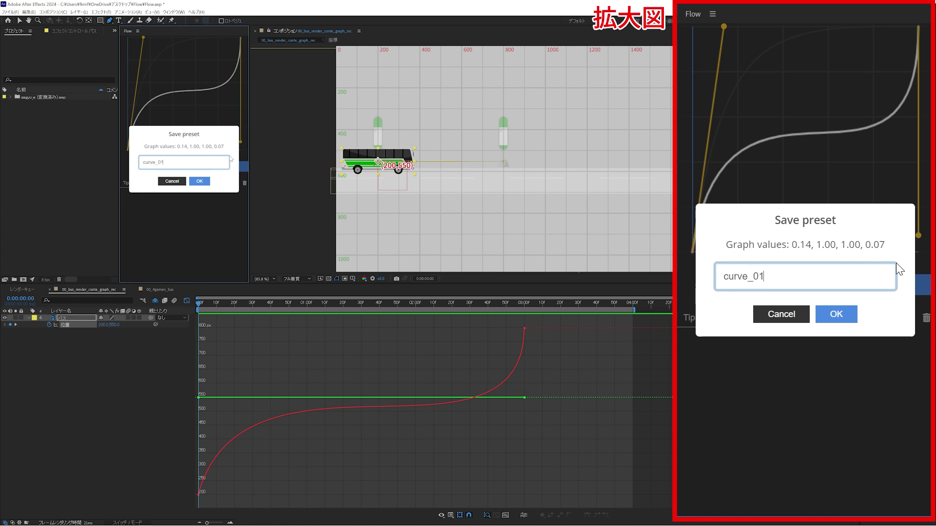
{"action": "key", "text": "Return"}
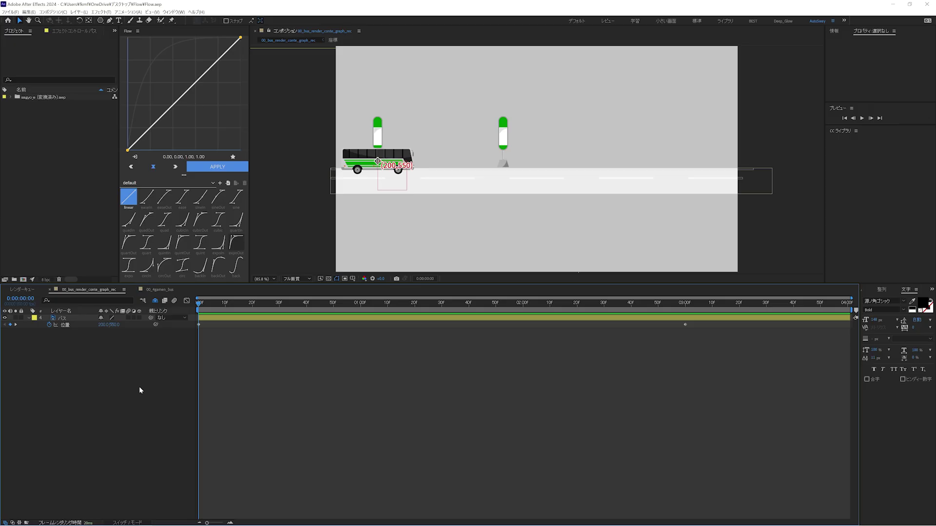
{"action": "left_click", "coordinate": [186, 301]}
{"action": "left_click", "coordinate": [70, 325]}
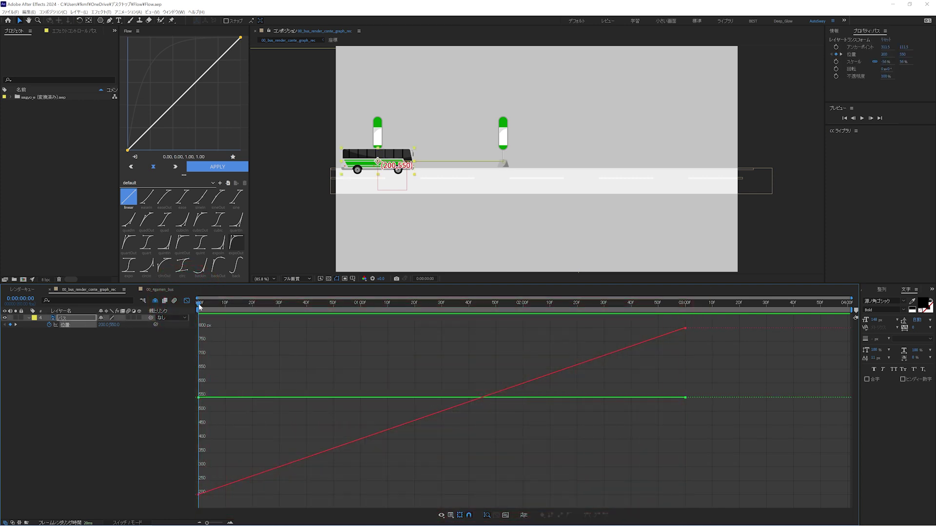
{"action": "mouse_move", "coordinate": [199, 305]}
{"action": "left_mouse_down"}
{"action": "mouse_move", "coordinate": [498, 325]}
{"action": "mouse_move", "coordinate": [204, 345]}
{"action": "left_mouse_up"}
{"action": "mouse_move", "coordinate": [448, 411]}
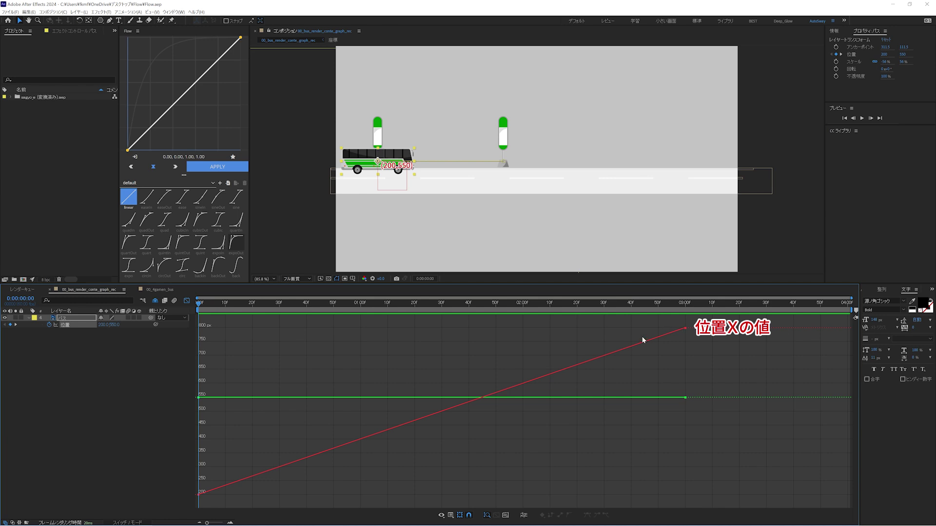
{"action": "mouse_move", "coordinate": [532, 399]}
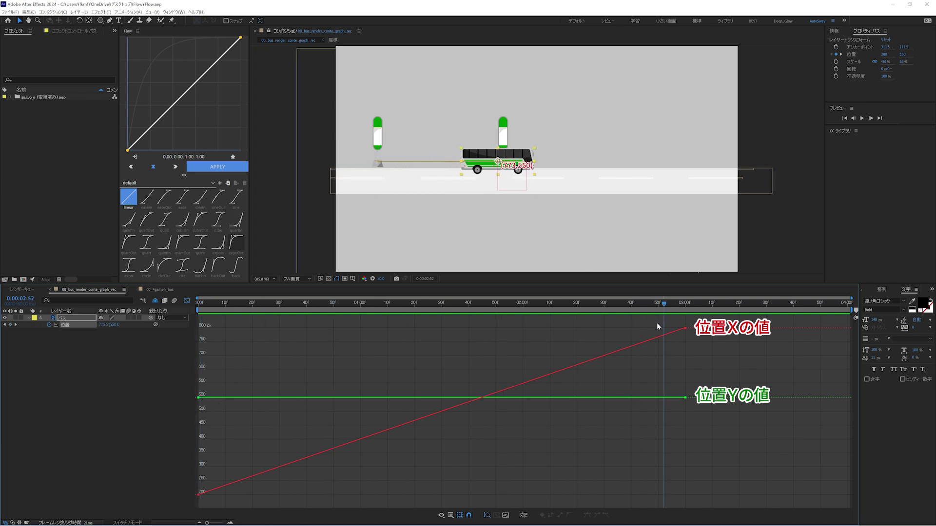
{"action": "mouse_move", "coordinate": [200, 303]}
{"action": "left_mouse_down"}
{"action": "mouse_move", "coordinate": [361, 324]}
{"action": "mouse_move", "coordinate": [560, 331]}
{"action": "mouse_move", "coordinate": [194, 333]}
{"action": "left_mouse_up"}
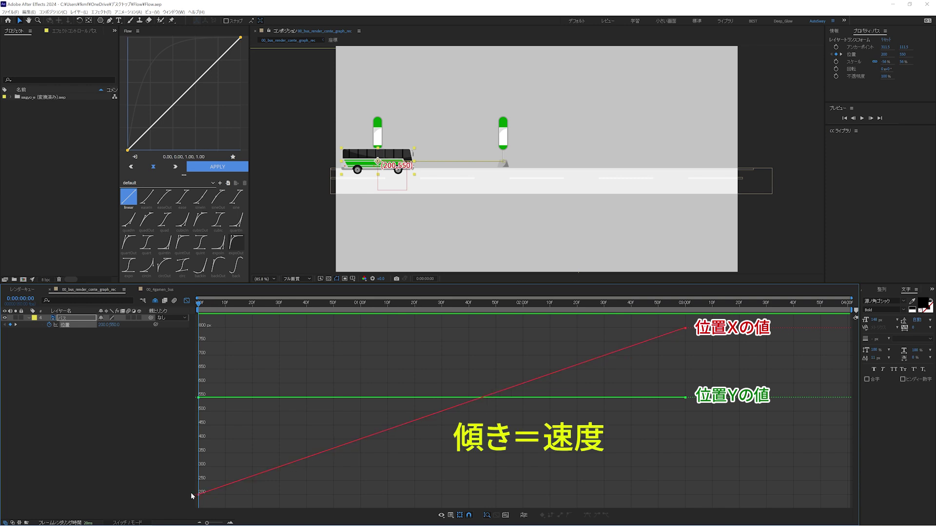
- Back in the layer bar view, apply Easy Ease (F9) to both bus Position keyframes and go to frame 8
{"action": "left_click", "coordinate": [188, 301]}
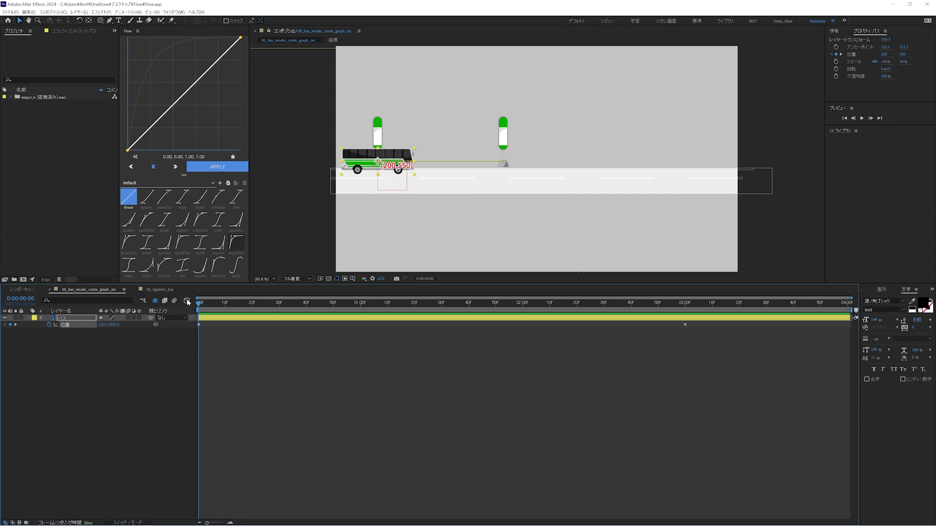
{"action": "left_click_drag", "start_coordinate": [698, 323], "coordinate": [197, 352]}
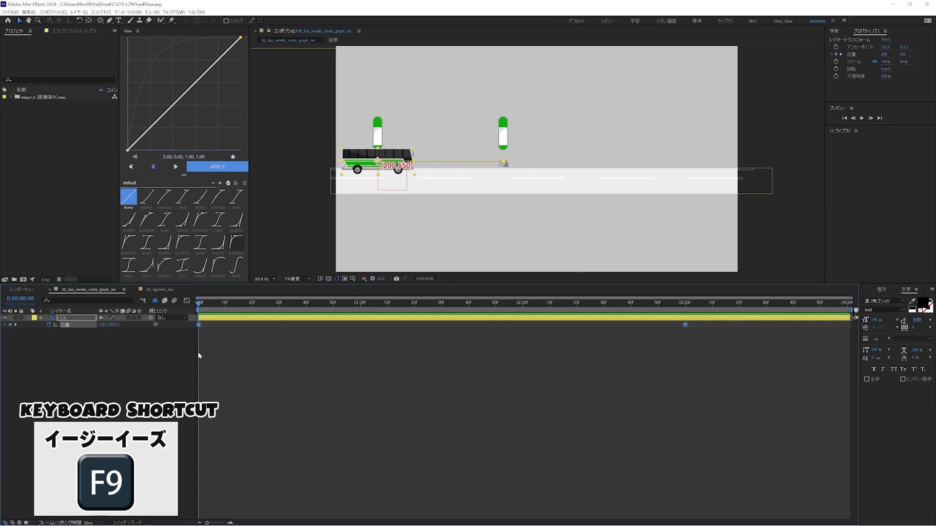
{"action": "key", "text": "F9"}
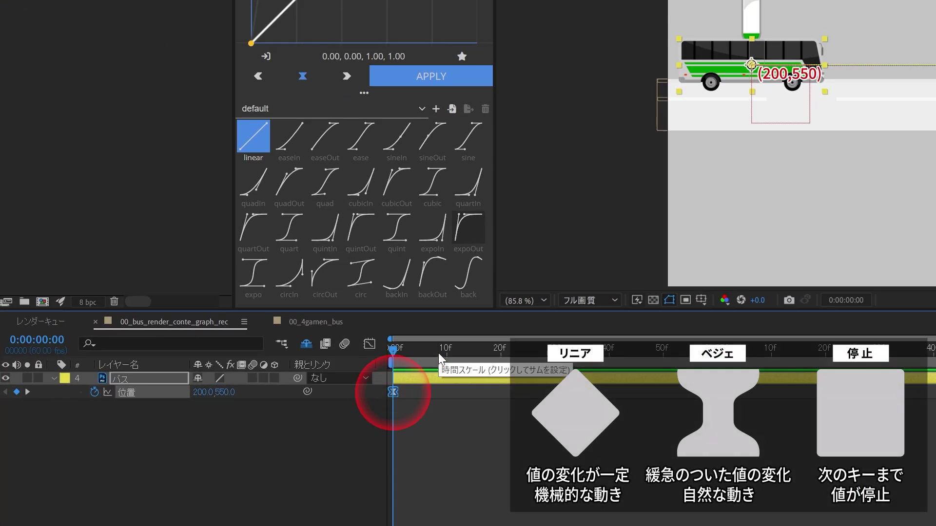
{"action": "left_click", "coordinate": [437, 353]}
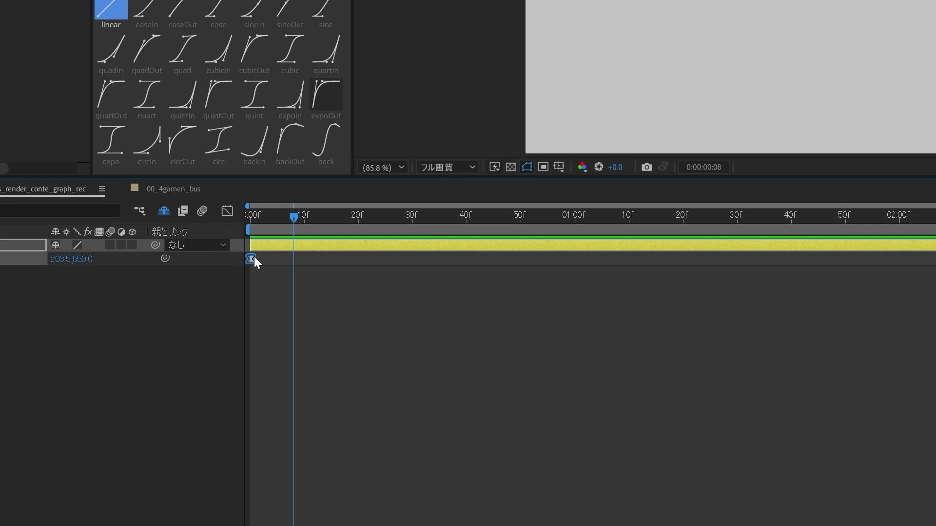
{"action": "right_click", "coordinate": [233, 282]}
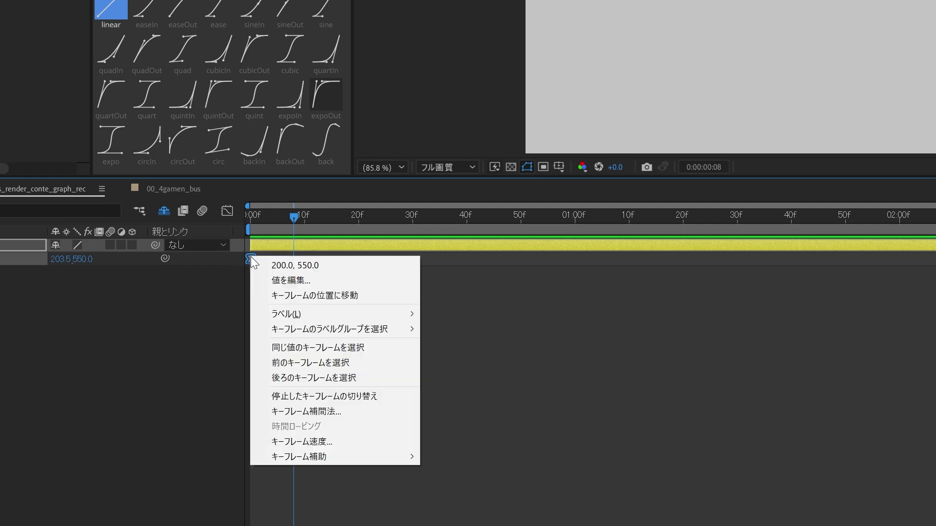
{"action": "left_click", "coordinate": [302, 441]}
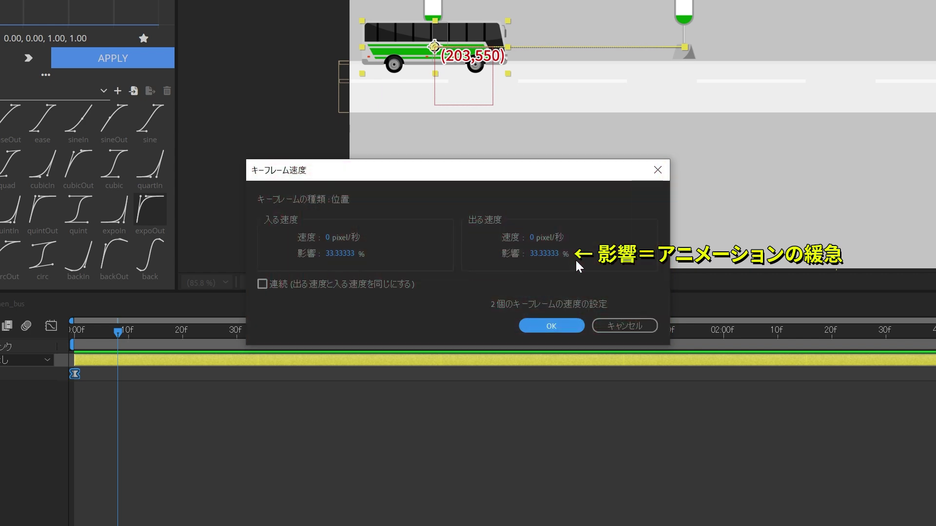
{"action": "left_click", "coordinate": [609, 324]}
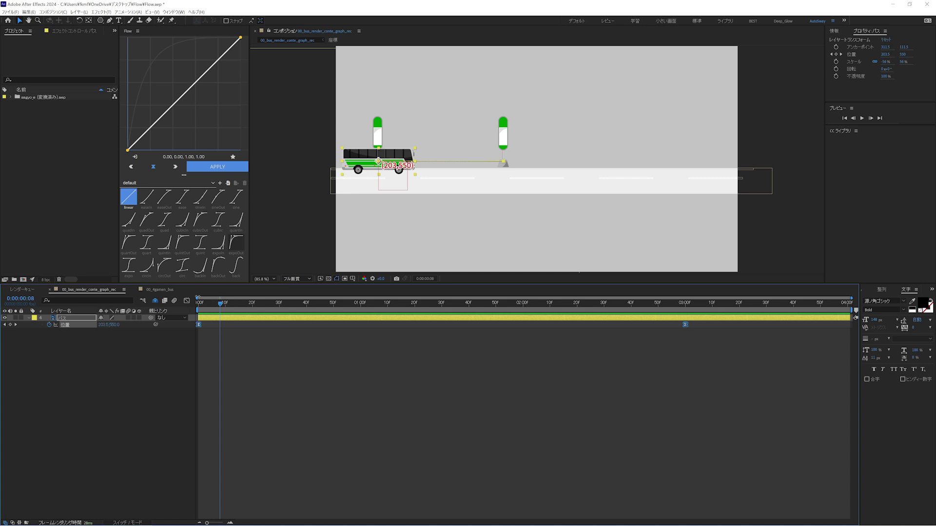
- Switch to the Graph Editor's value graph of the bus Position and preview its bell-shaped curve
{"action": "left_click", "coordinate": [186, 300]}
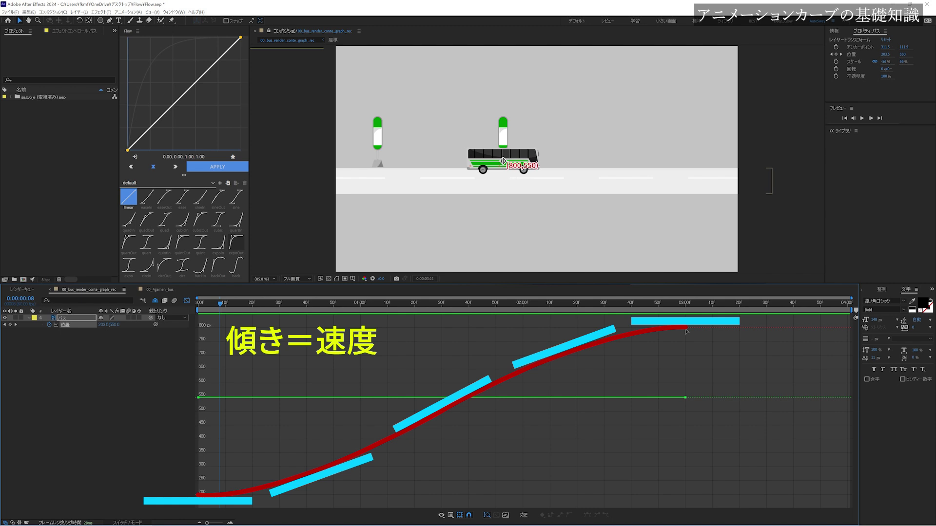
{"action": "key", "text": "space"}
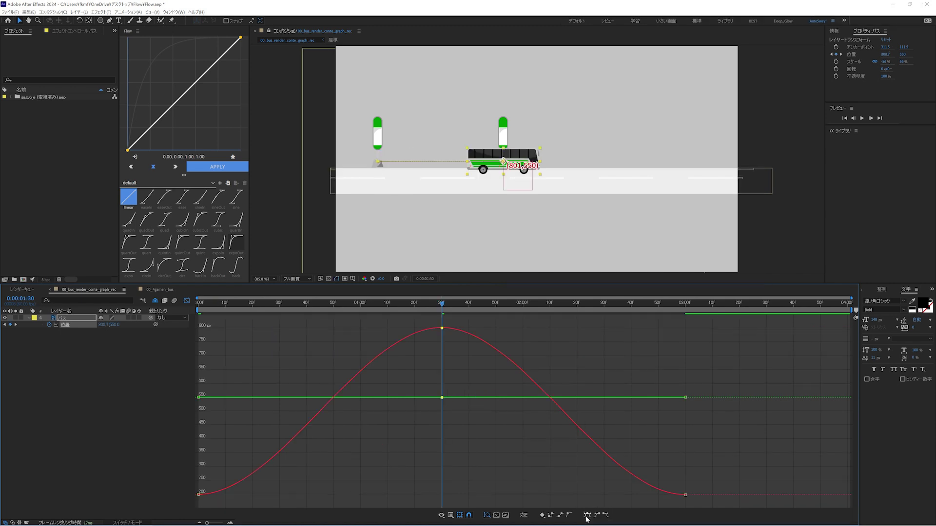
- Scrub through the out-and-back curve, preview it, then undo the return trip and go back to the start
{"action": "left_click_drag", "start_coordinate": [372, 310], "coordinate": [185, 311]}
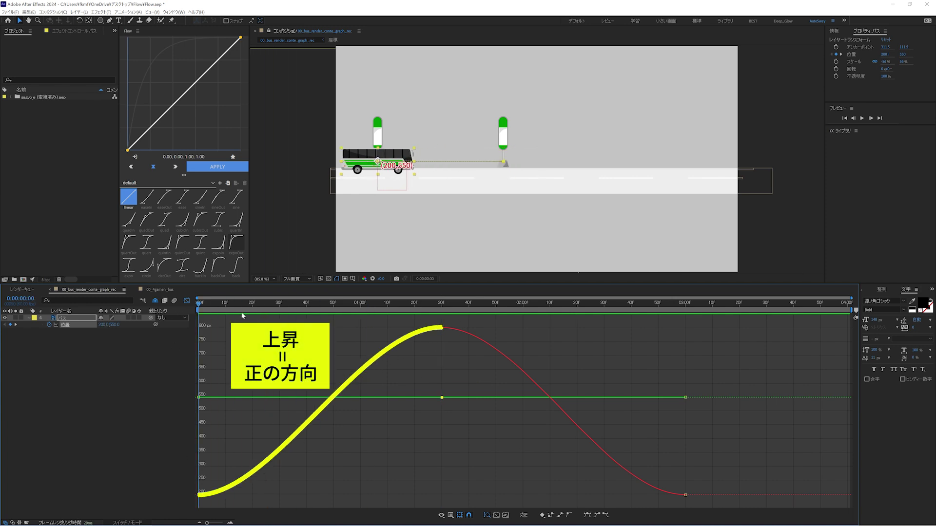
{"action": "left_click_drag", "start_coordinate": [242, 310], "coordinate": [442, 309]}
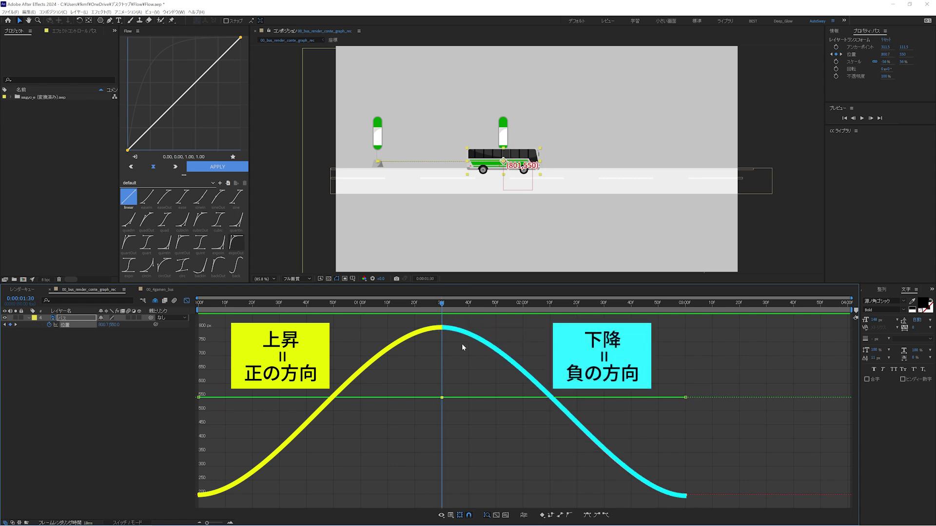
{"action": "left_click_drag", "start_coordinate": [444, 315], "coordinate": [678, 345]}
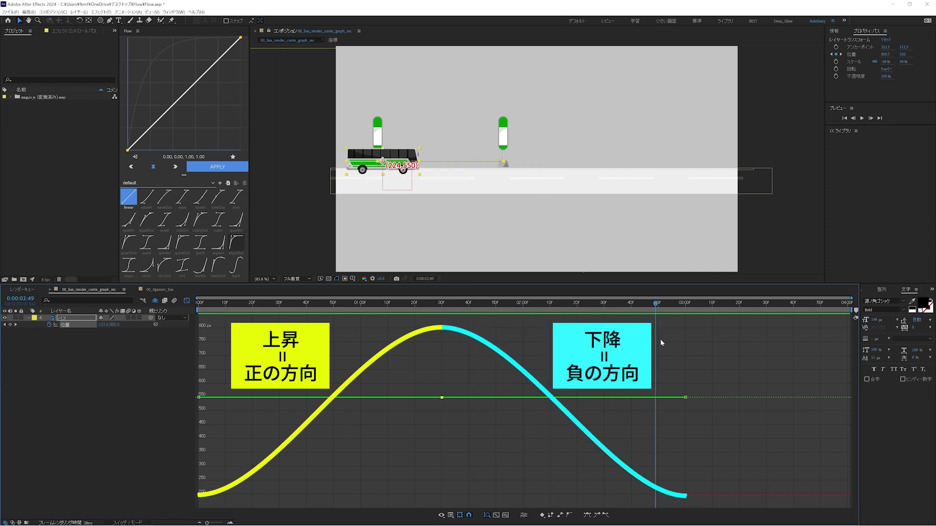
{"action": "key", "text": "space"}
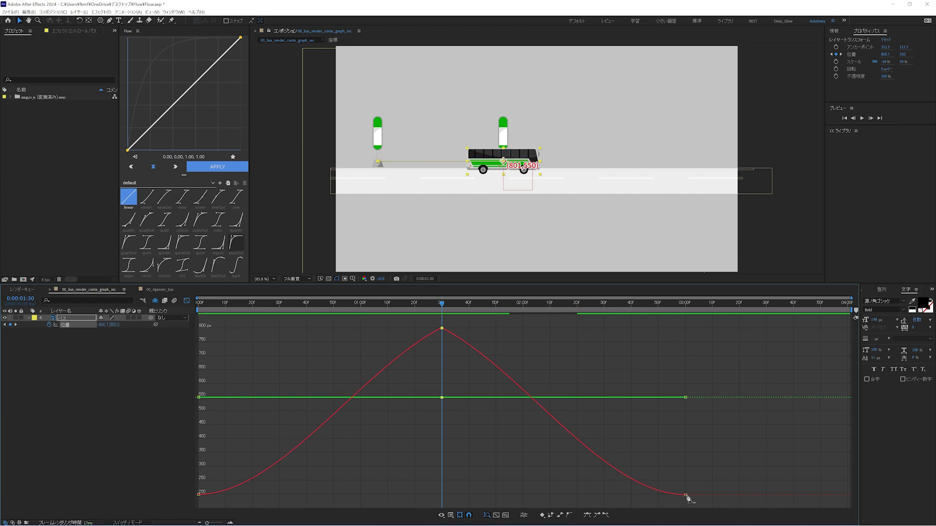
{"action": "key", "text": "ctrl+z"}
{"action": "key", "text": "Home"}
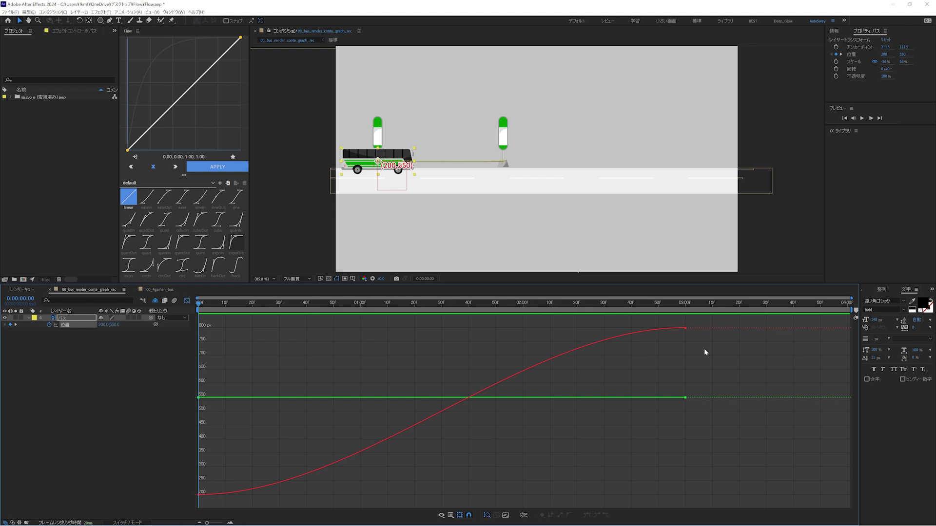
- Separate the bus Position into X and Y and apply Easy Ease to the X Position keyframes
{"action": "right_click", "coordinate": [62, 324]}
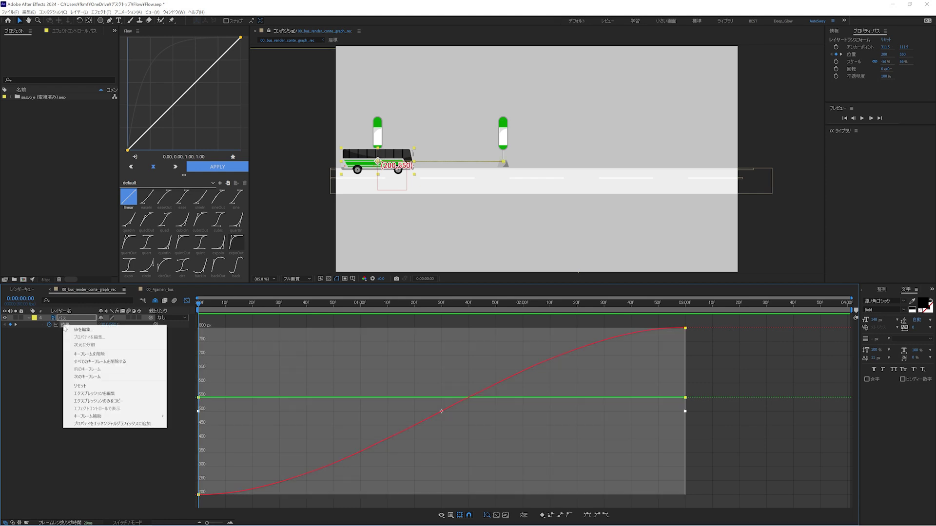
{"action": "left_click", "coordinate": [84, 347]}
{"action": "left_click", "coordinate": [685, 328]}
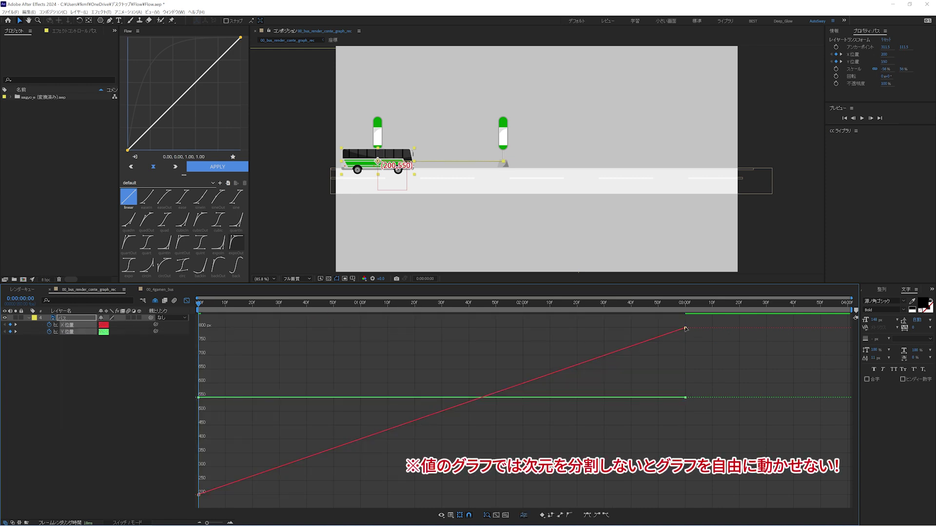
{"action": "left_click", "coordinate": [584, 515]}
{"action": "left_click", "coordinate": [606, 516]}
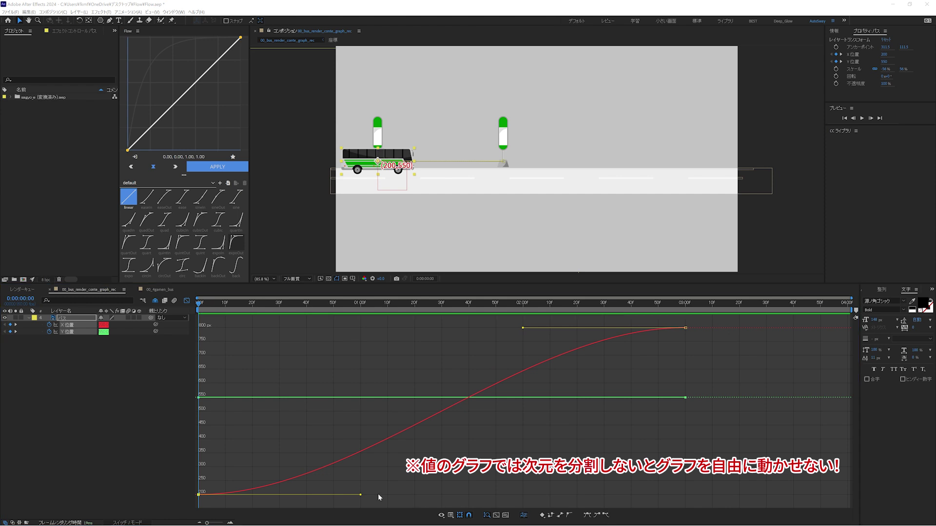
- Lengthen both influence handles for a strong ease, preview, then reshape X into a smooth ease-out
{"action": "left_click_drag", "start_coordinate": [361, 496], "coordinate": [634, 492]}
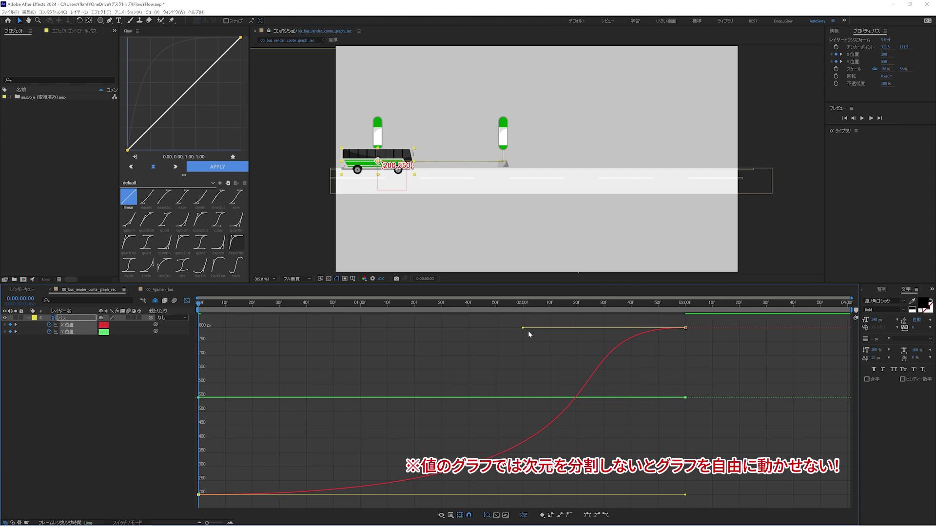
{"action": "left_click_drag", "start_coordinate": [523, 330], "coordinate": [312, 328]}
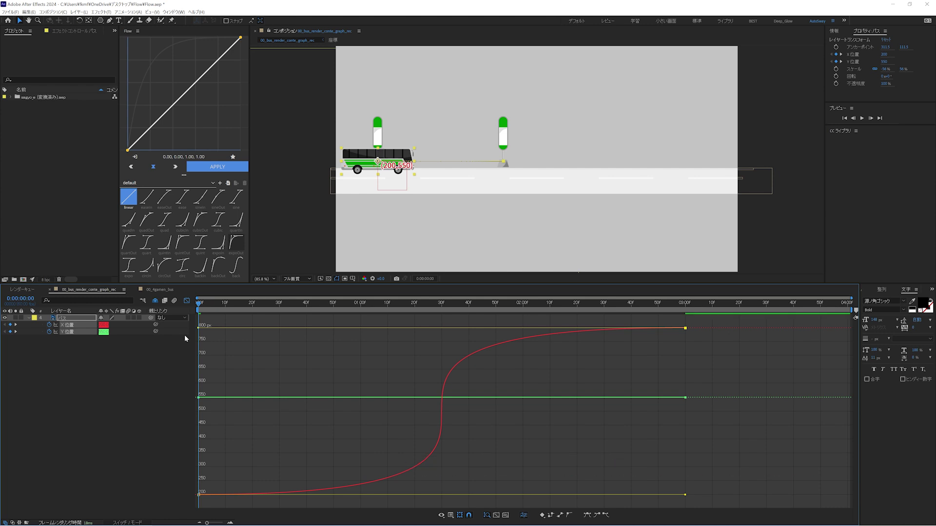
{"action": "key", "text": "space"}
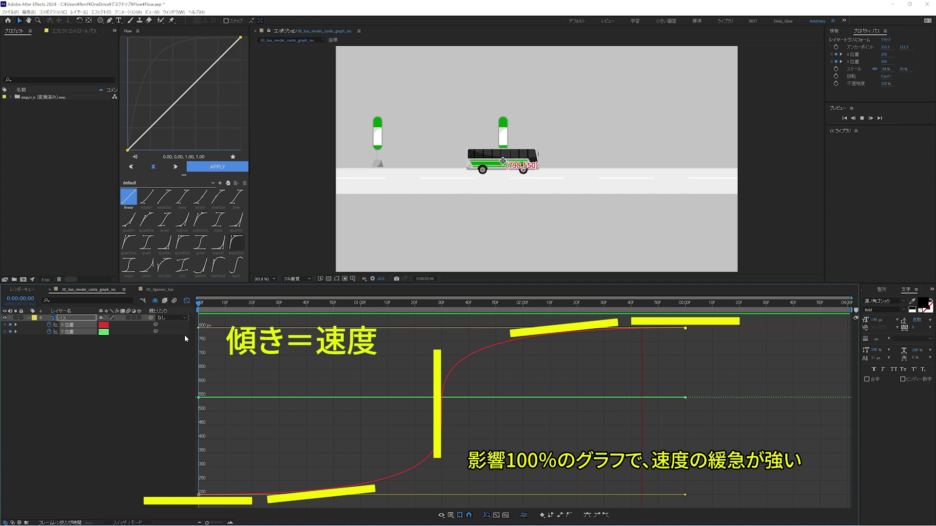
{"action": "key", "text": "space"}
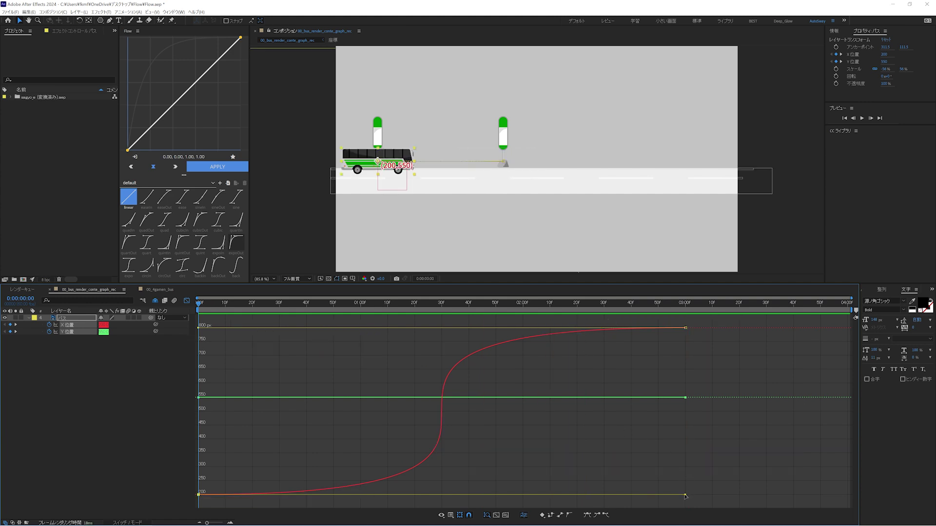
{"action": "left_click_drag", "start_coordinate": [685, 496], "coordinate": [238, 496]}
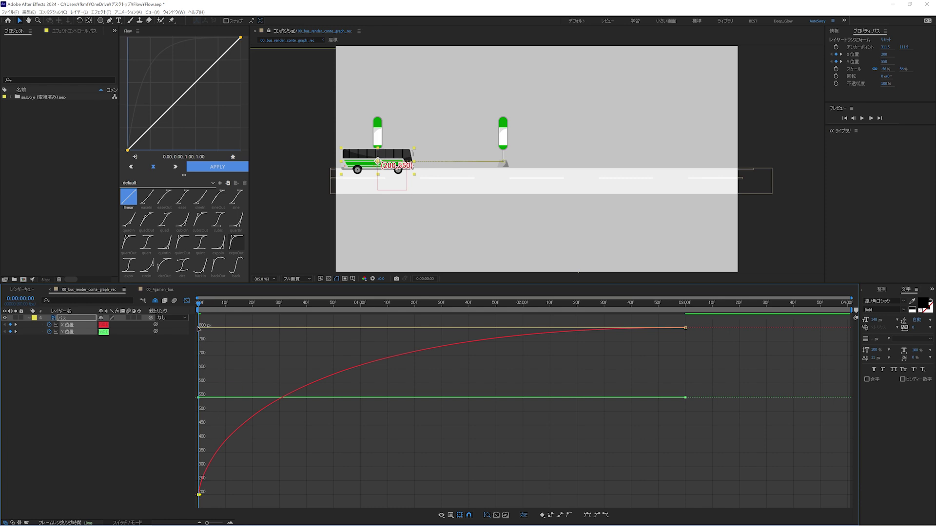
- Straighten the X curve to constant speed, then make it start slowly and accelerate, previewing each
{"action": "left_click_drag", "start_coordinate": [199, 327], "coordinate": [685, 329]}
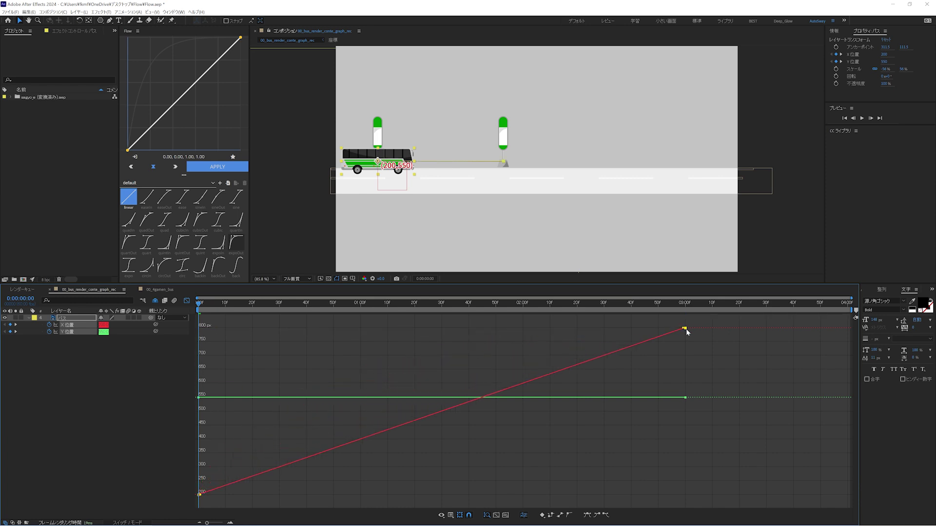
{"action": "key", "text": "space"}
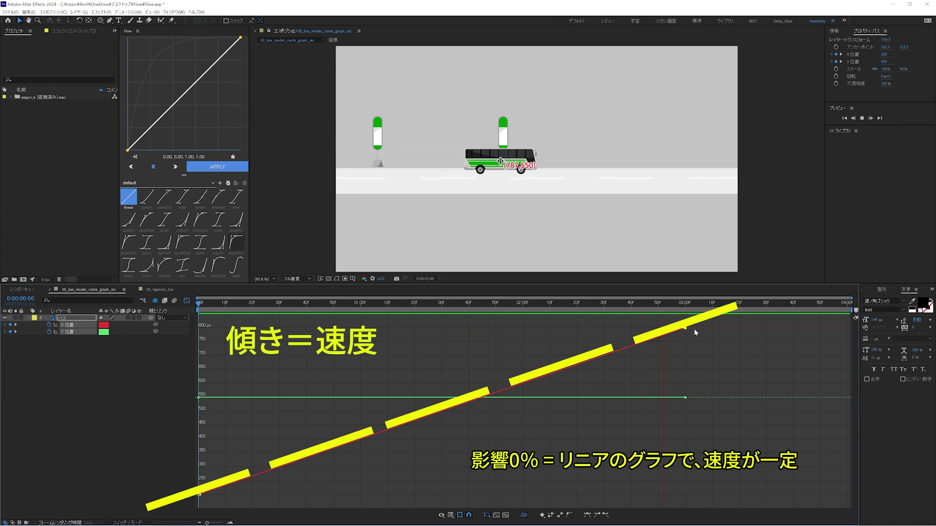
{"action": "key", "text": "space"}
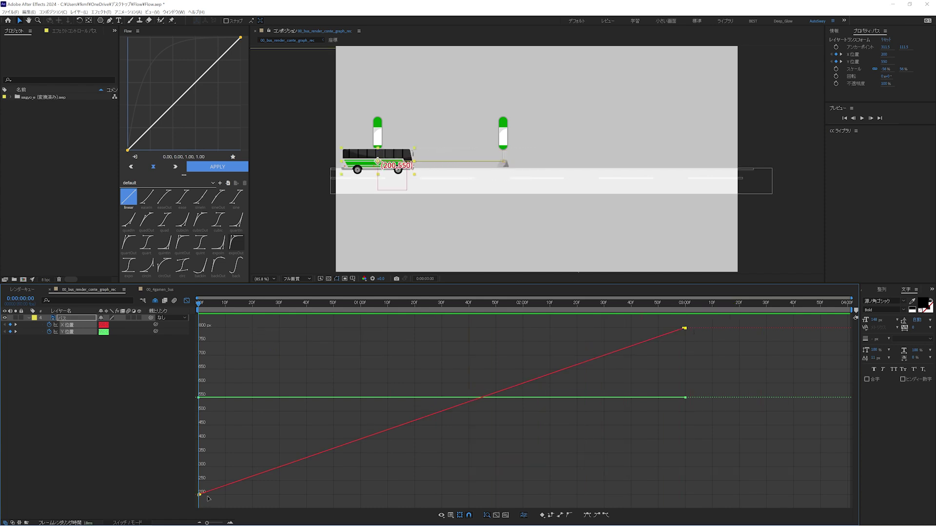
{"action": "left_click_drag", "start_coordinate": [207, 496], "coordinate": [737, 489]}
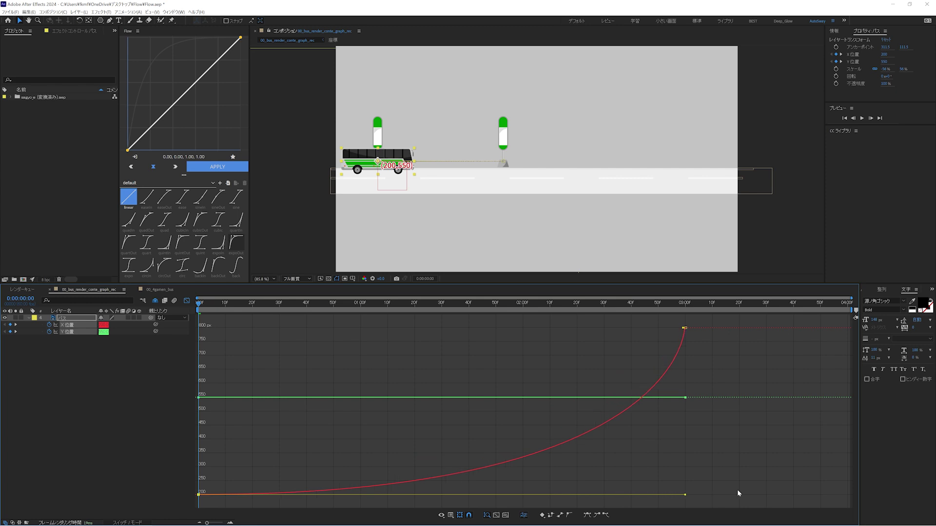
{"action": "key", "text": "space"}
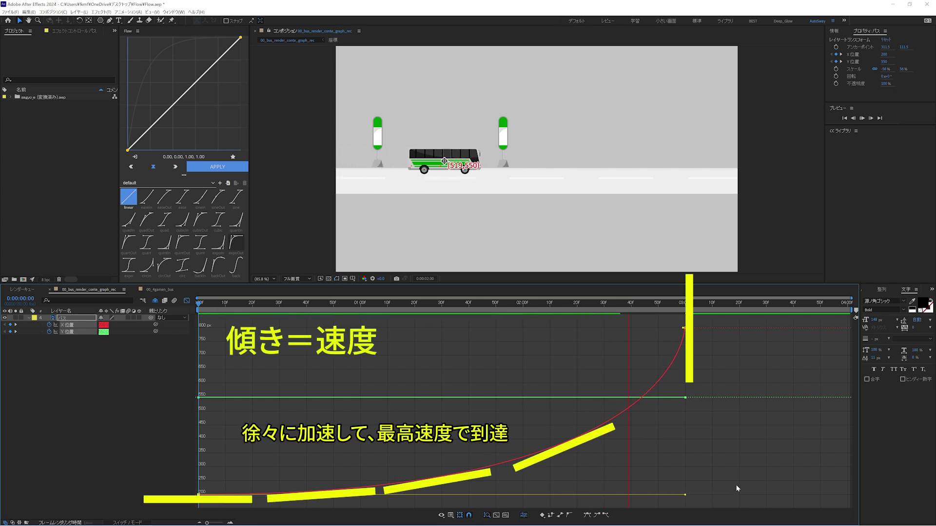
{"action": "key", "text": "space"}
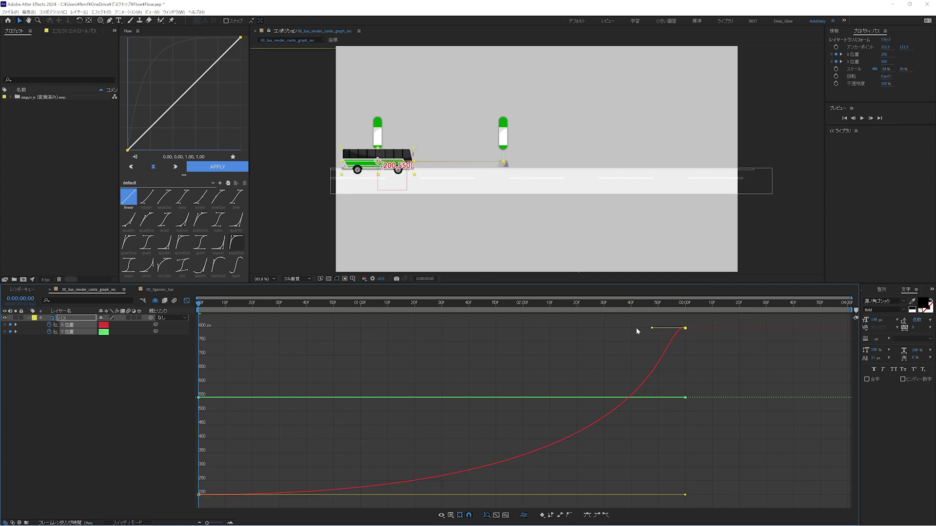
- Shape the X curve into a steep S-curve, then a fast-start ease-out, and preview the three-stop comp
{"action": "left_click_drag", "start_coordinate": [684, 328], "coordinate": [251, 328]}
{"action": "left_click_drag", "start_coordinate": [235, 374], "coordinate": [168, 374]}
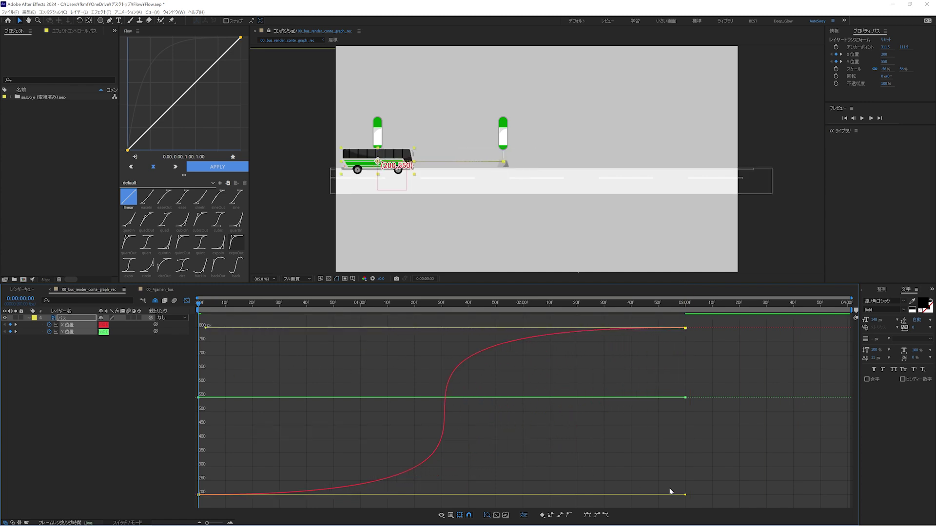
{"action": "left_click_drag", "start_coordinate": [684, 495], "coordinate": [182, 506]}
{"action": "key", "text": "space"}
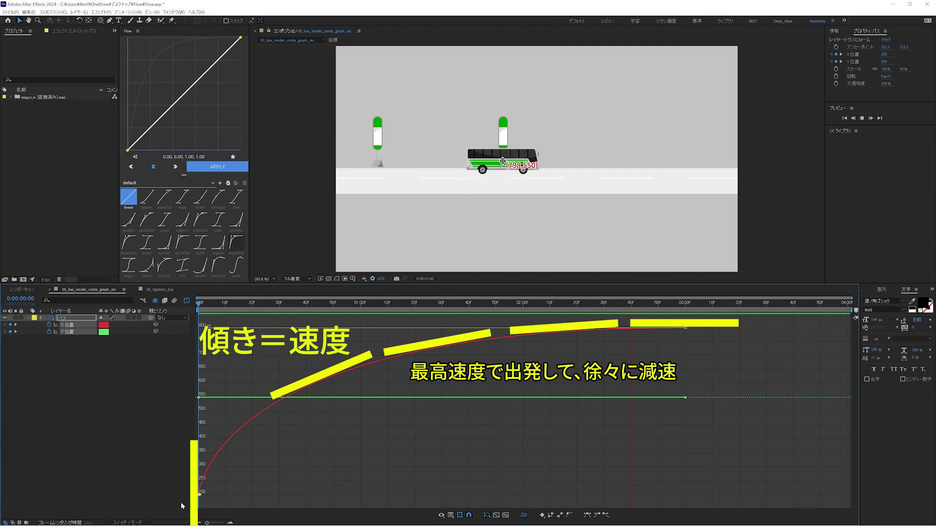
{"action": "key", "text": "space"}
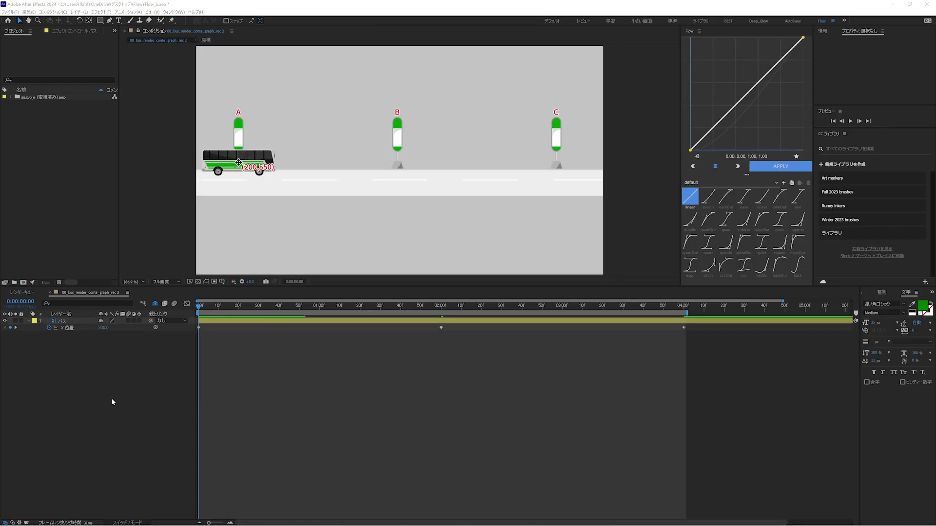
{"action": "key", "text": "space"}
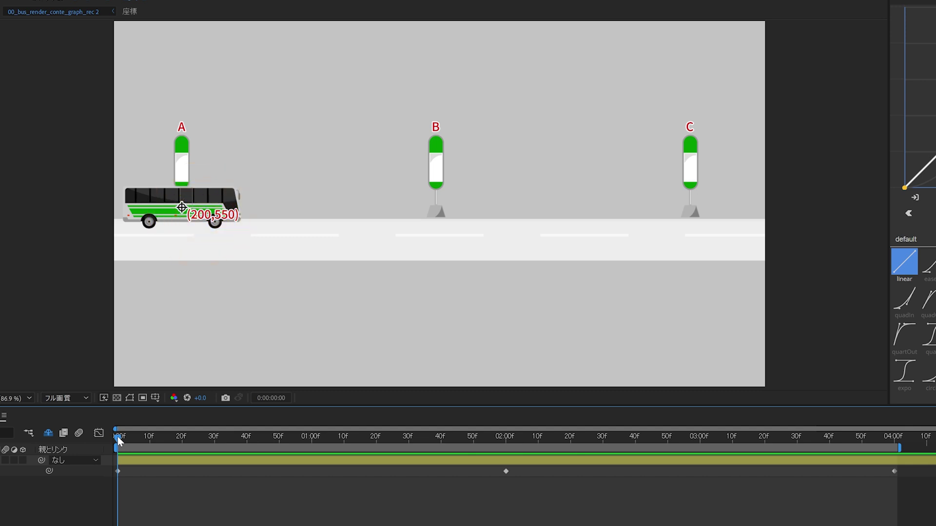
- Scrub to 0:00:02:00 and 0:00:04:00 to confirm the bus sits at stop B (950) and stop C (1700)
{"action": "left_click_drag", "start_coordinate": [119, 440], "coordinate": [506, 469]}
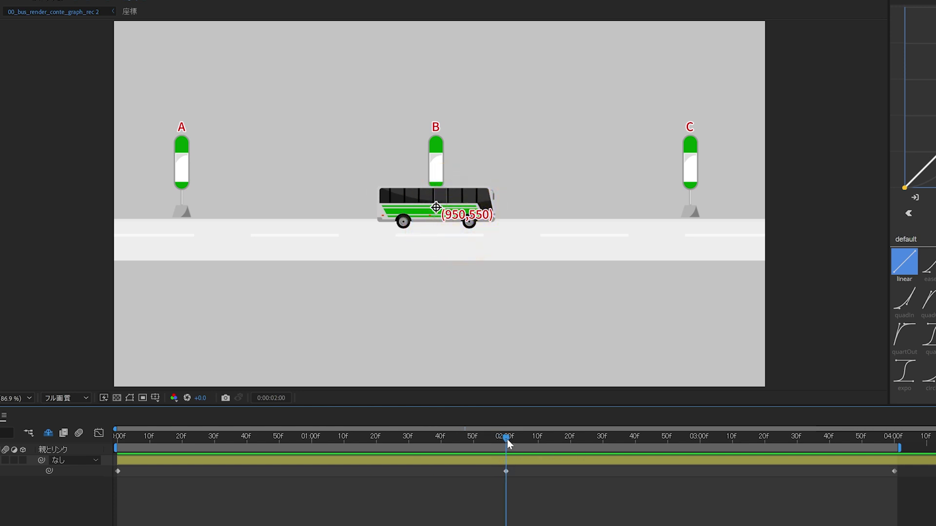
{"action": "left_click_drag", "start_coordinate": [507, 439], "coordinate": [894, 413]}
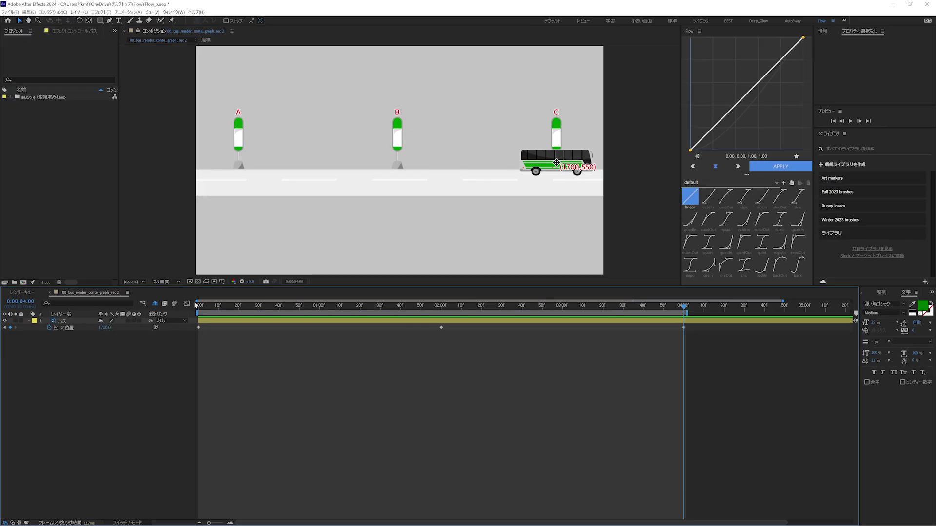
- Show the straight X Position graph and inspect keyframe 2's 375 px/s velocity, cancelling without changes
{"action": "left_click", "coordinate": [187, 303]}
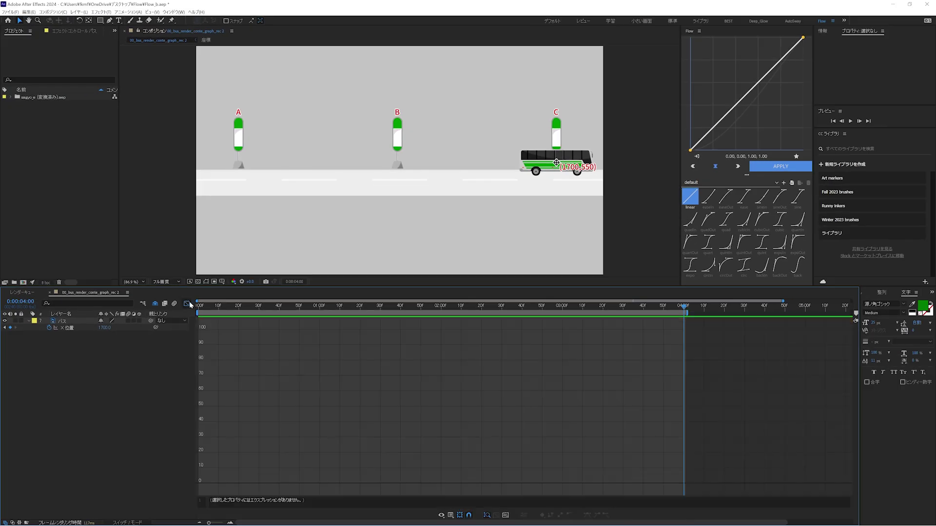
{"action": "left_click", "coordinate": [71, 328]}
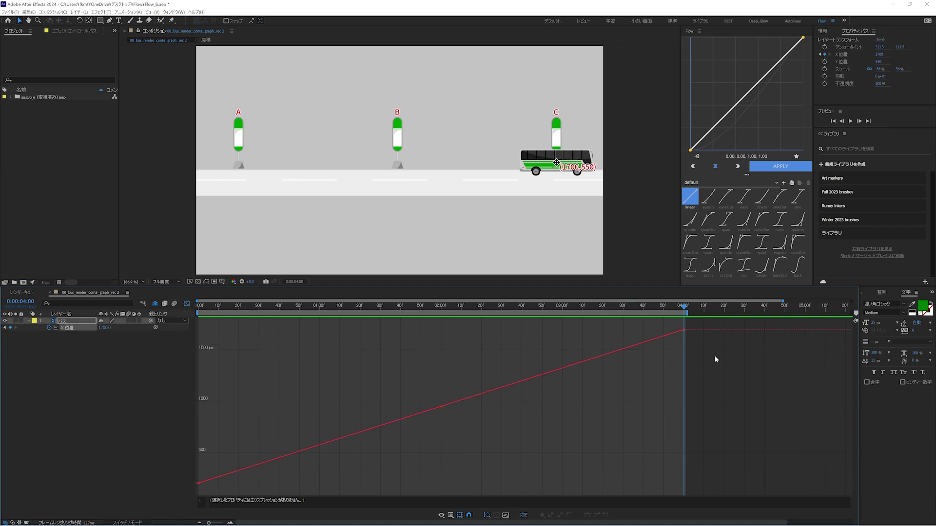
{"action": "right_click", "coordinate": [441, 407]}
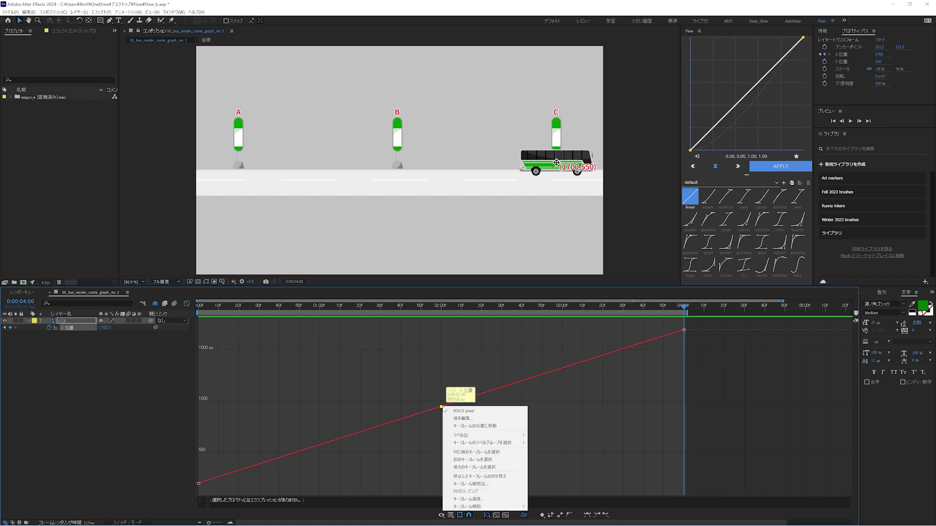
{"action": "left_click", "coordinate": [471, 499]}
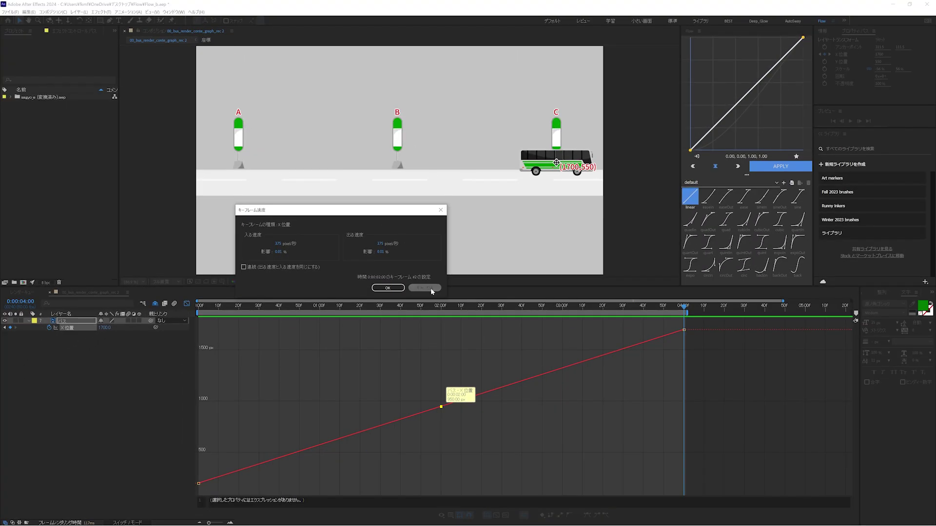
{"action": "left_click", "coordinate": [430, 289]}
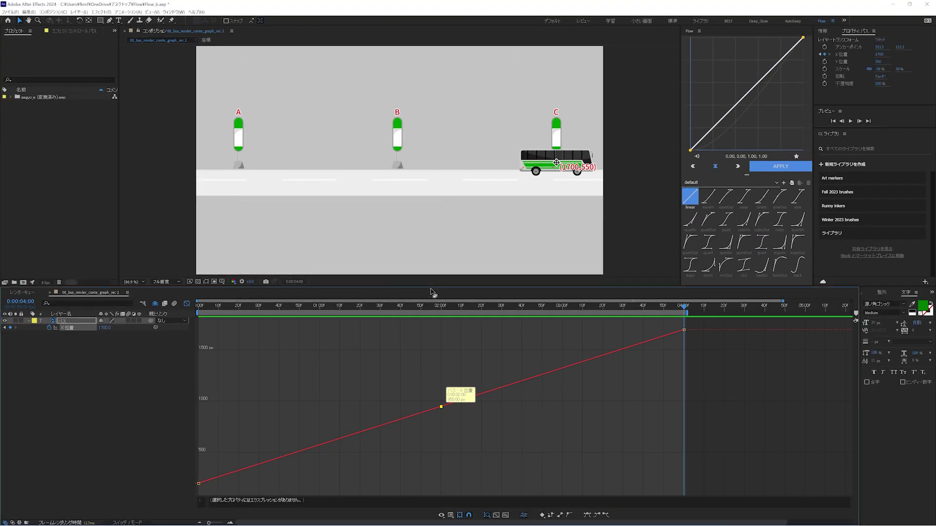
{"action": "left_click", "coordinate": [440, 406]}
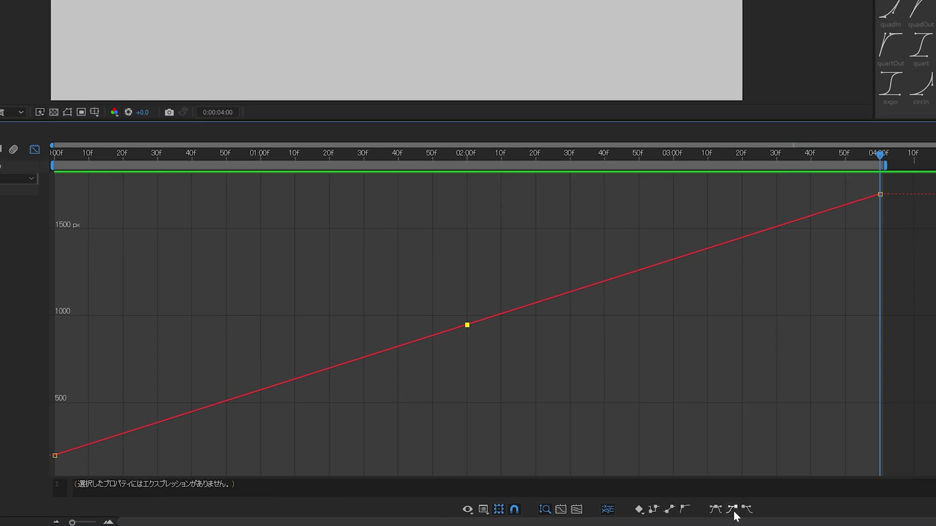
- Apply Easy Ease In to the middle keyframe, preview the bus easing into stop B, and return to keyframe bars
{"action": "left_click", "coordinate": [733, 510]}
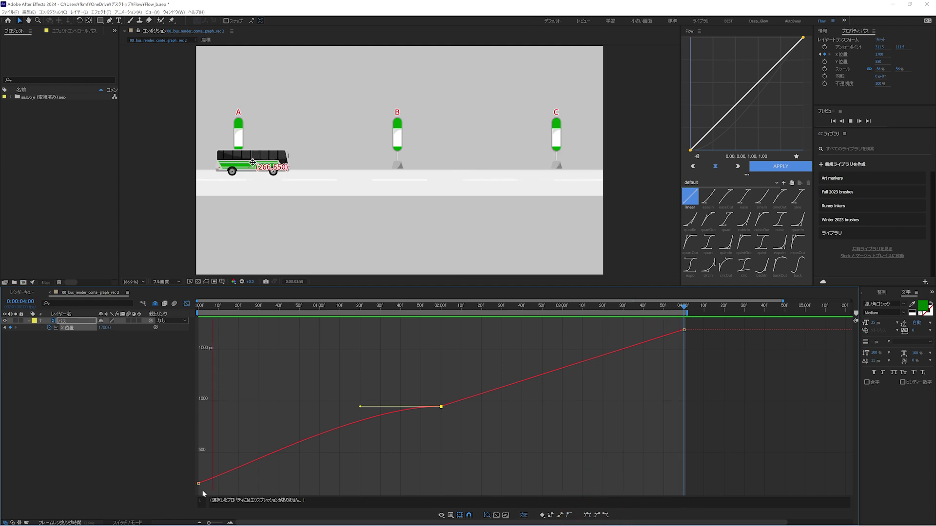
{"action": "key", "text": "space"}
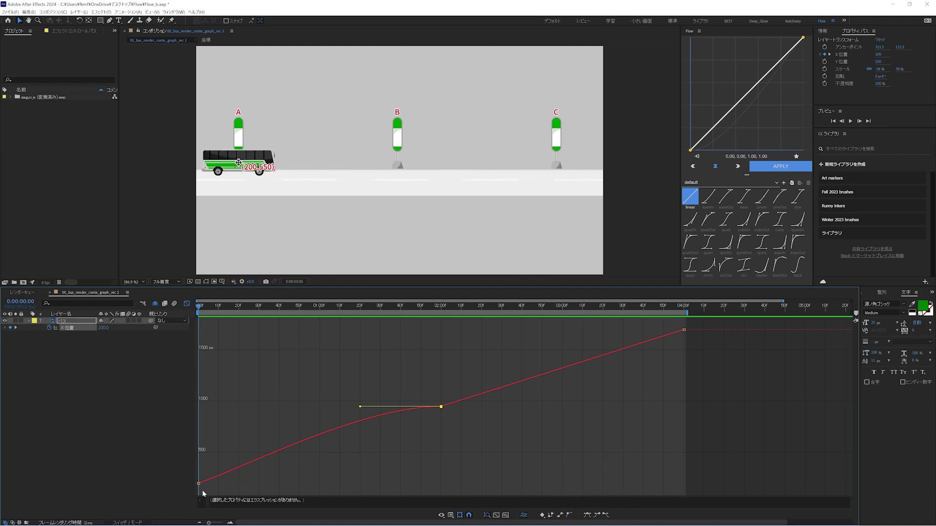
{"action": "left_click", "coordinate": [187, 305]}
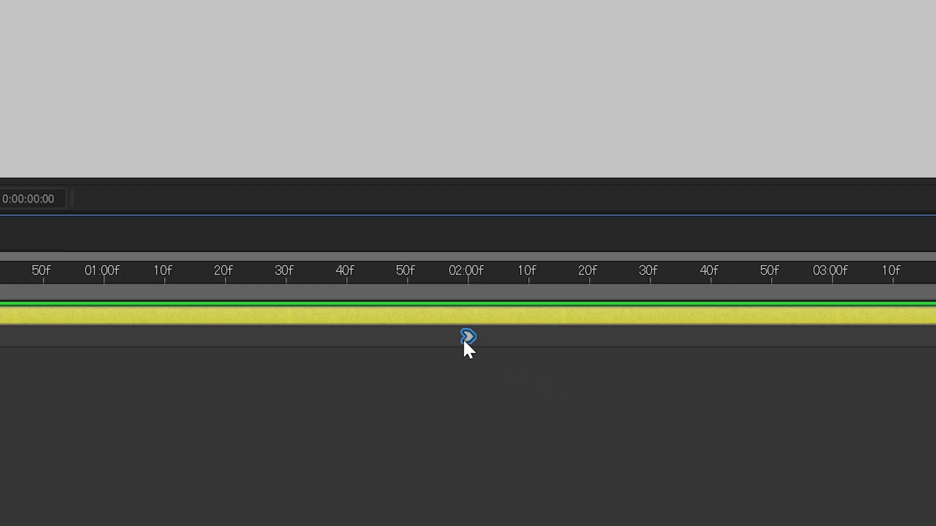
- Reset the middle X-position keyframe at stop B to linear, then give it an easy ease out
{"action": "left_click", "coordinate": [463, 339], "text": "ctrl"}
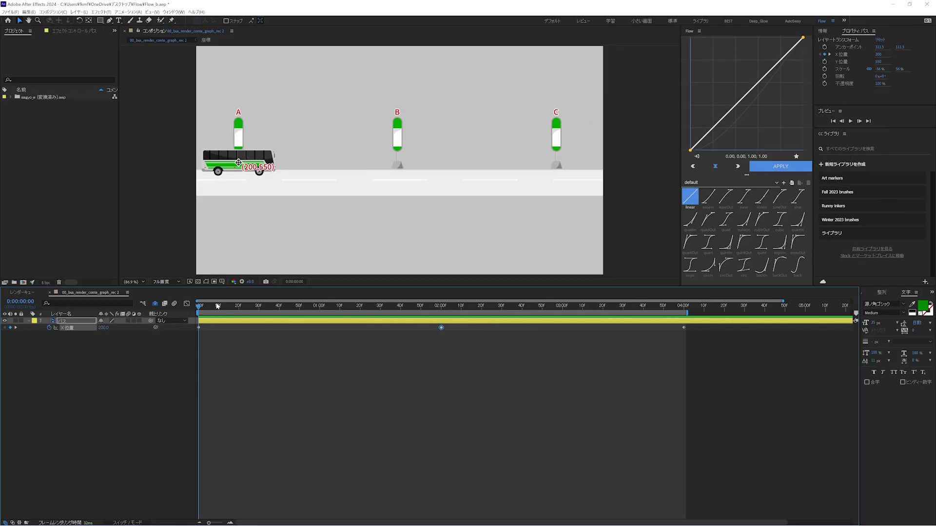
{"action": "left_click", "coordinate": [187, 303]}
{"action": "left_click", "coordinate": [441, 407]}
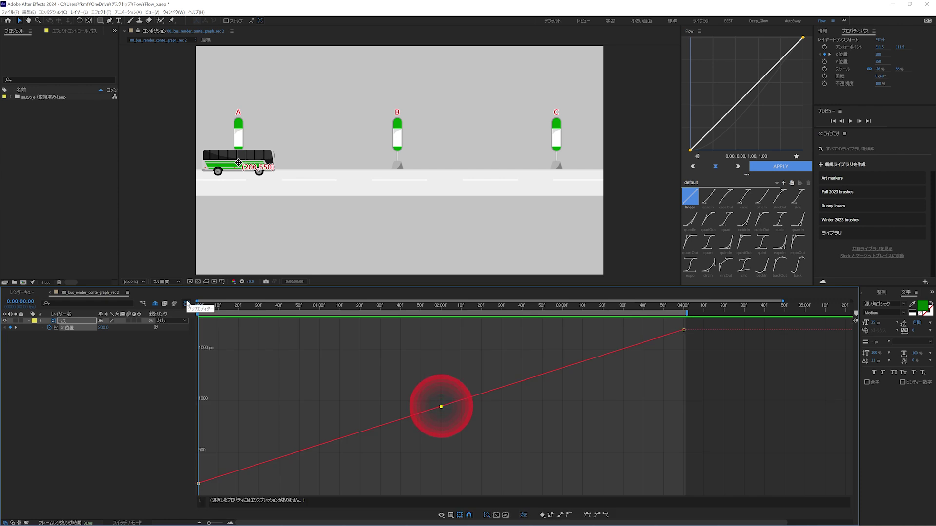
{"action": "left_click_drag", "start_coordinate": [462, 376], "coordinate": [432, 430]}
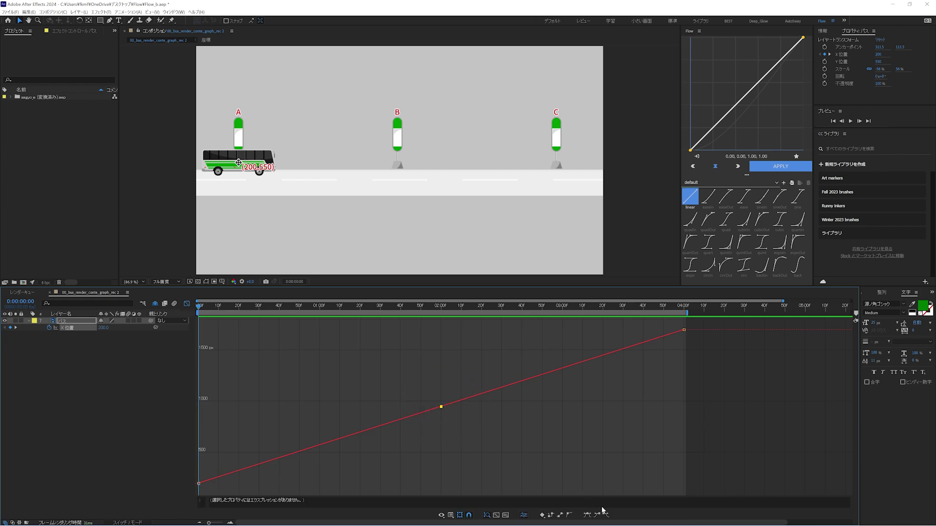
{"action": "left_click", "coordinate": [606, 515]}
- Preview the bus motion and return the timeline to layer bars
{"action": "key", "text": "space"}
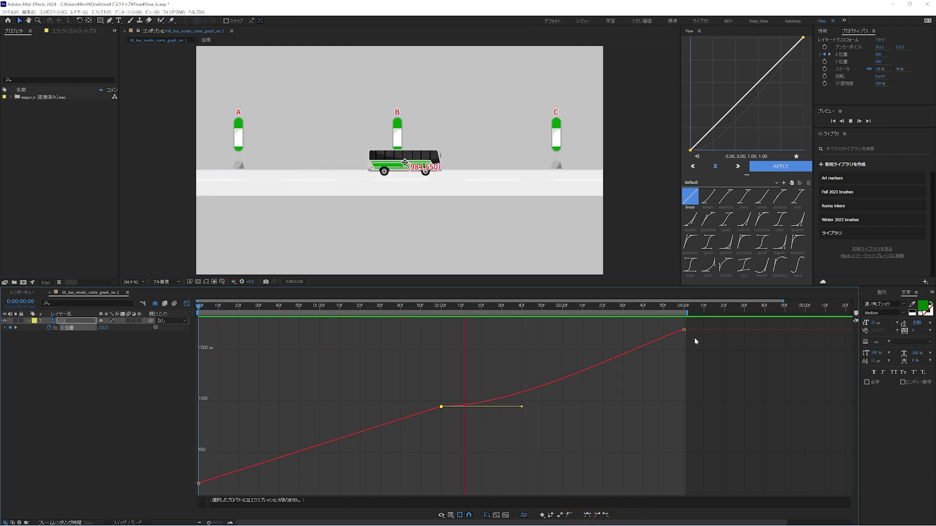
{"action": "key", "text": "space"}
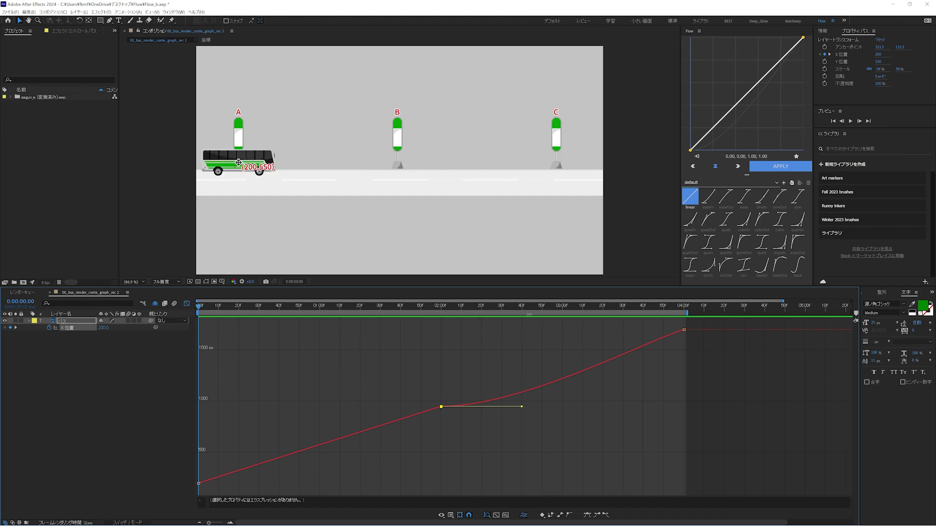
{"action": "left_click", "coordinate": [187, 304]}
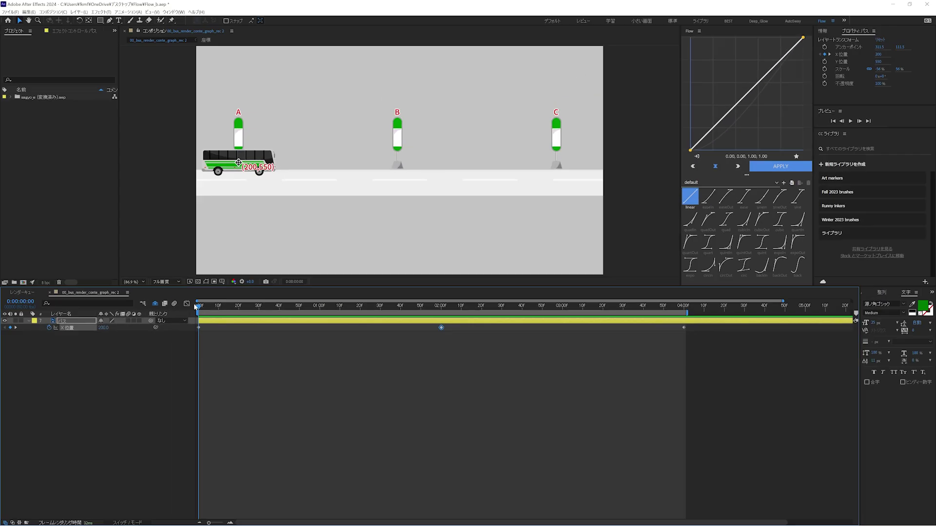
- Apply Easy Ease to the middle keyframe at stop B, preview the bus, and return to layer bars
{"action": "left_click", "coordinate": [186, 303]}
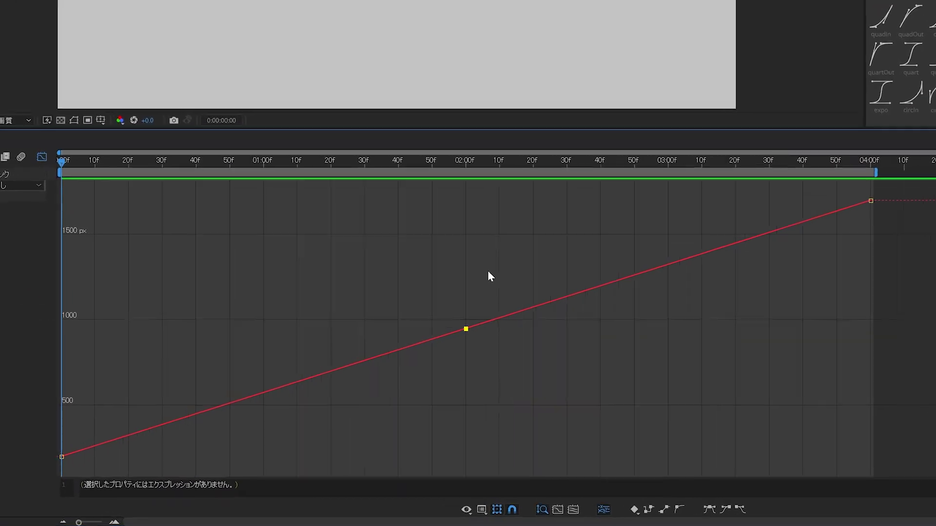
{"action": "left_click_drag", "start_coordinate": [461, 375], "coordinate": [429, 420]}
{"action": "left_click_drag", "start_coordinate": [446, 347], "coordinate": [447, 349]}
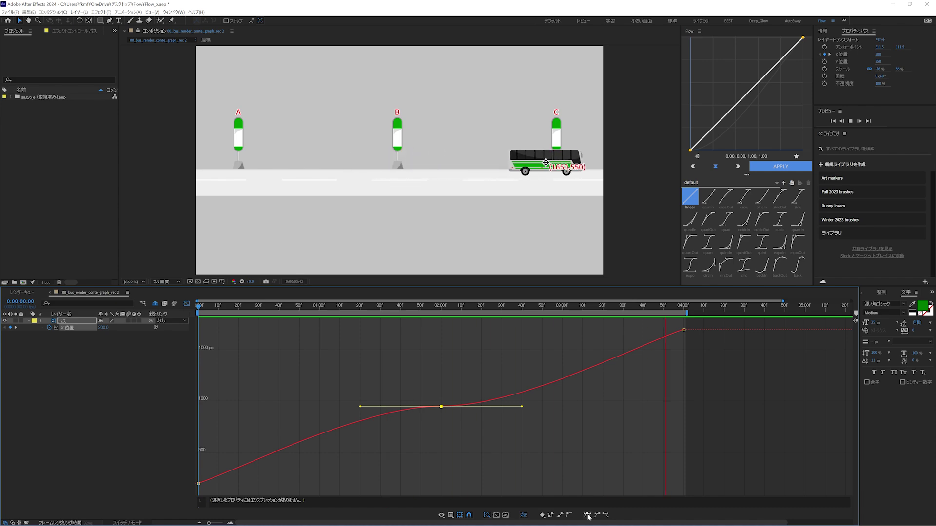
{"action": "key", "text": "space"}
{"action": "left_click", "coordinate": [187, 304]}
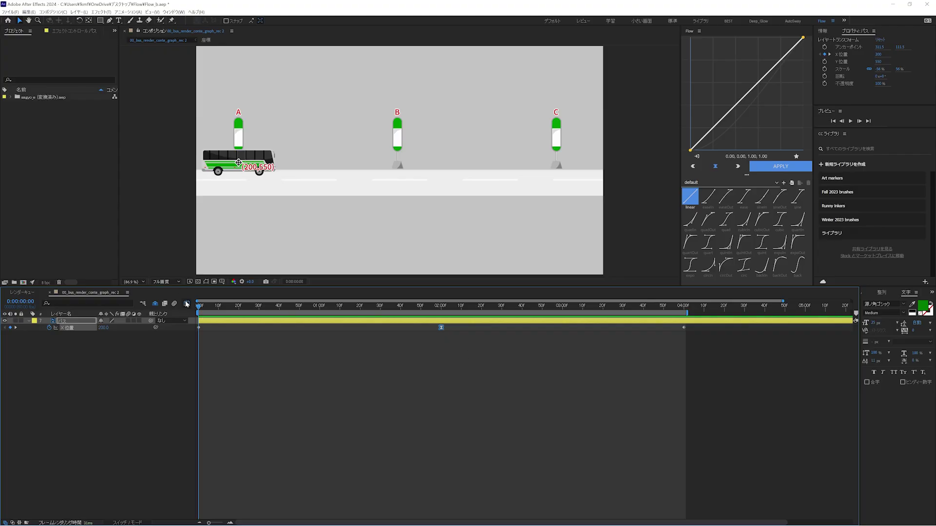
- Reset the middle keyframe to linear and apply Flow's quadOut (0.40, 0.80, 0.74, 1.00) in Ease mode
{"action": "left_click", "coordinate": [187, 304]}
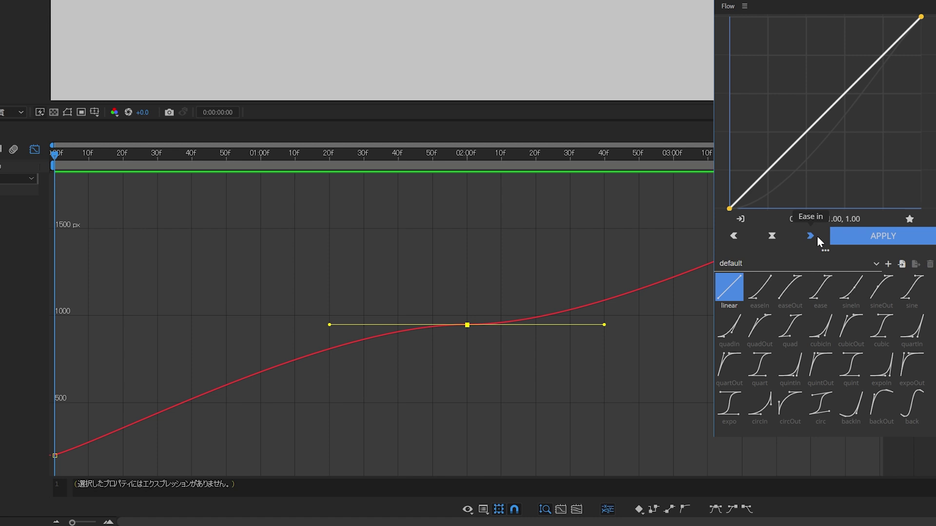
{"action": "left_click", "coordinate": [776, 235]}
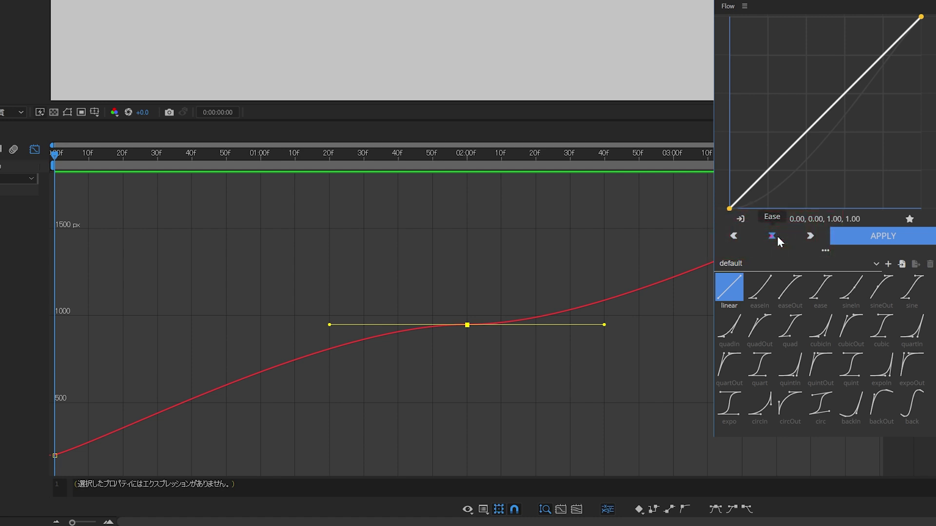
{"action": "left_click", "coordinate": [777, 236]}
{"action": "left_click", "coordinate": [669, 509]}
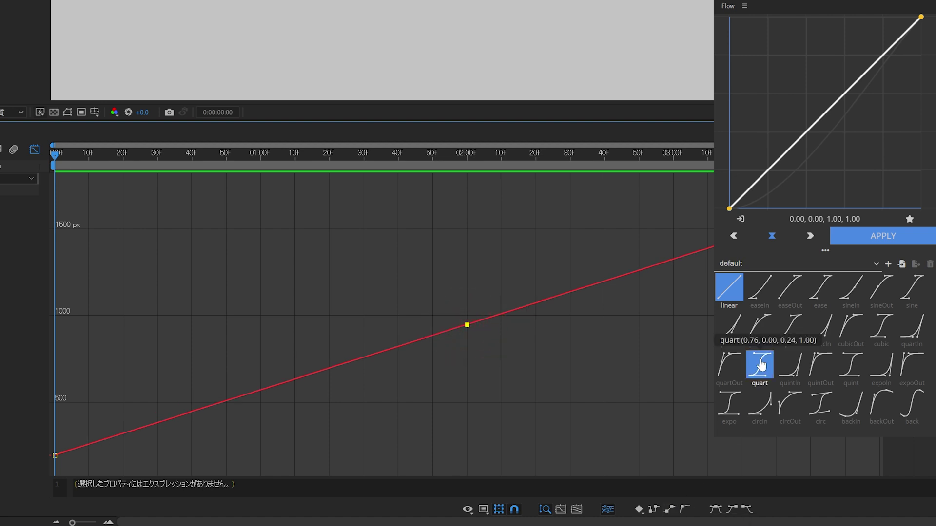
{"action": "left_click", "coordinate": [764, 341]}
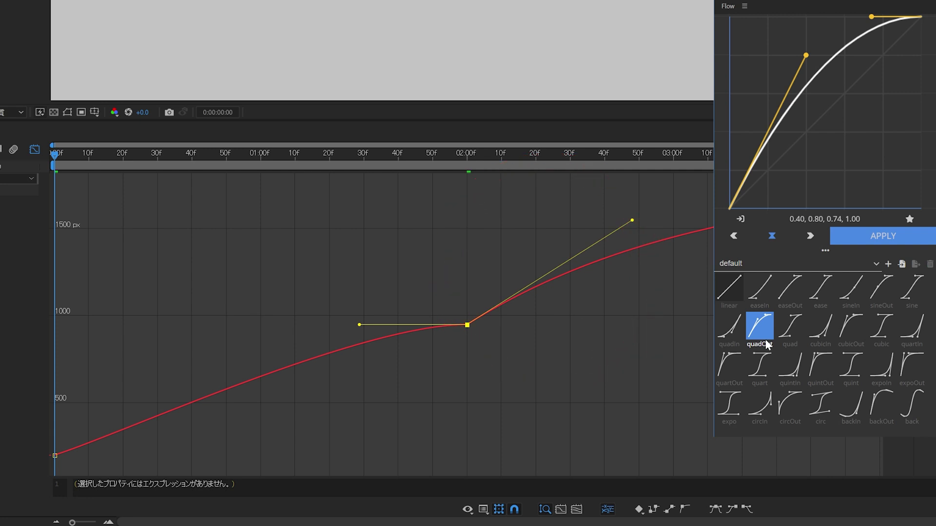
- Reset the middle keyframe to linear and apply quadOut only to its outgoing side
{"action": "left_click", "coordinate": [669, 510]}
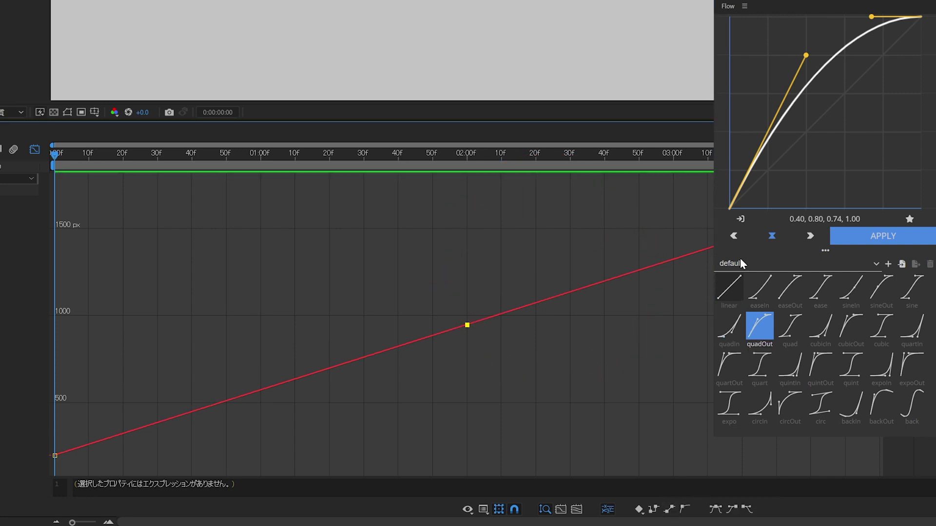
{"action": "left_click", "coordinate": [742, 236]}
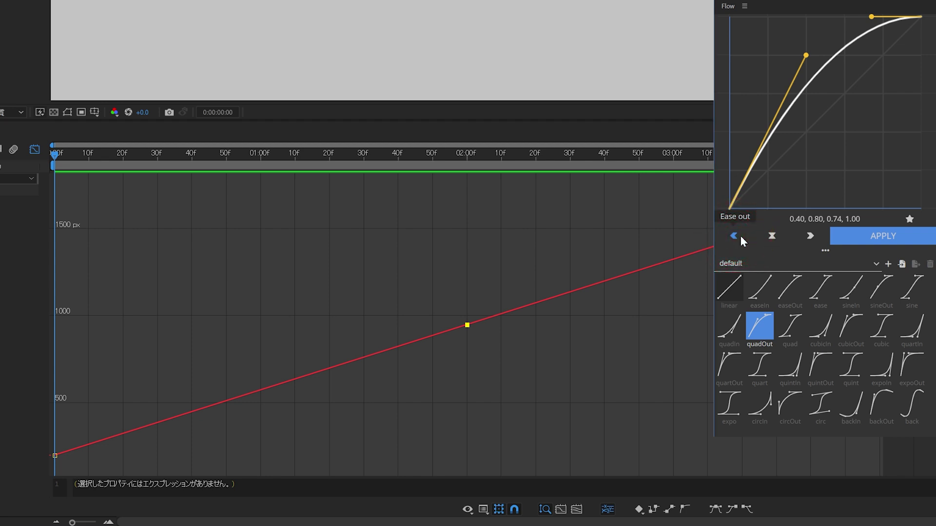
{"action": "left_click", "coordinate": [759, 335]}
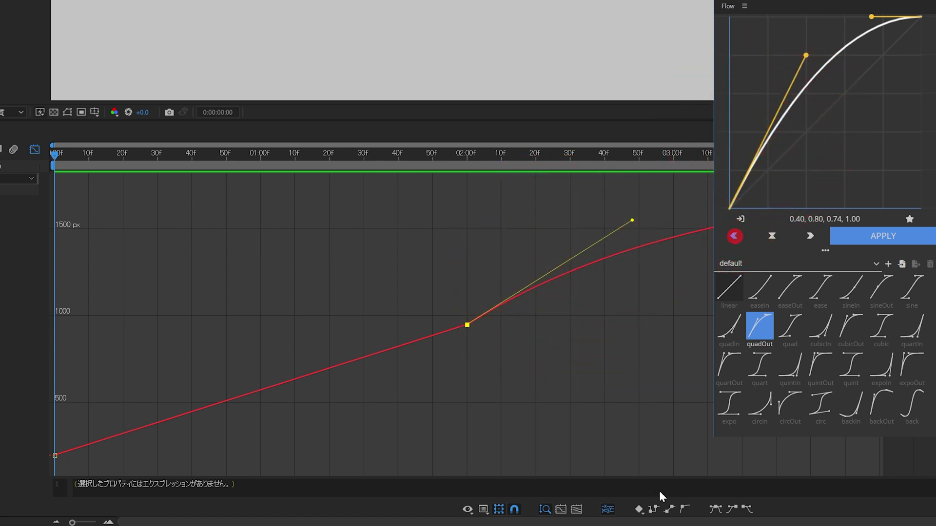
- Apply quadOut only to the incoming side, then return the keyframe to linear
{"action": "left_click", "coordinate": [673, 509]}
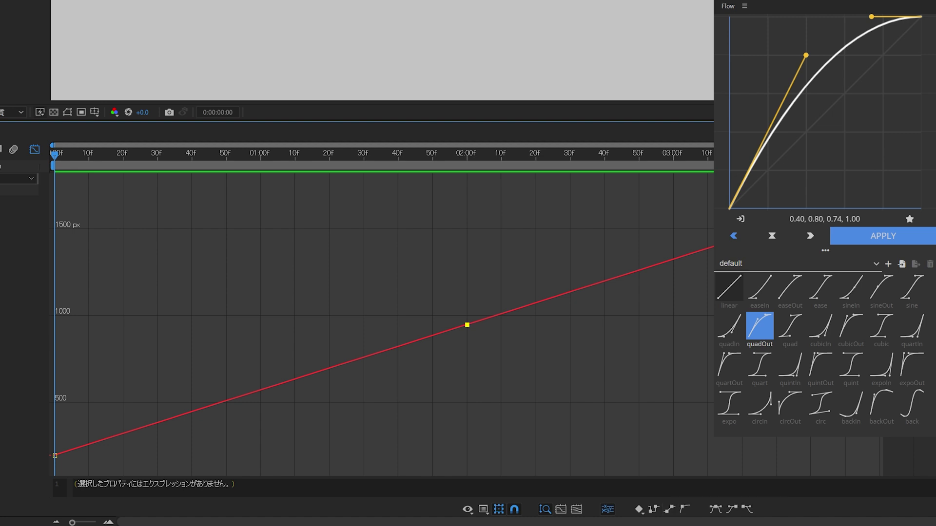
{"action": "left_click", "coordinate": [811, 236]}
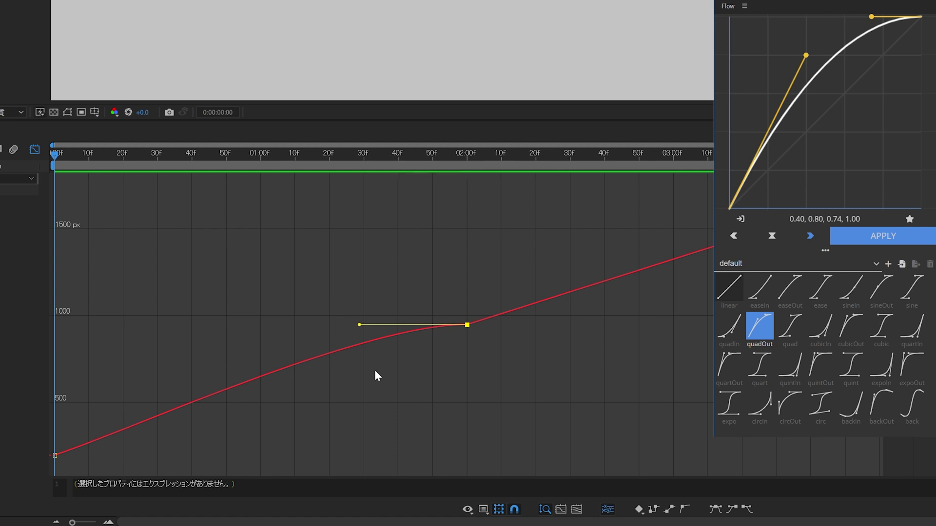
{"action": "left_click", "coordinate": [672, 511]}
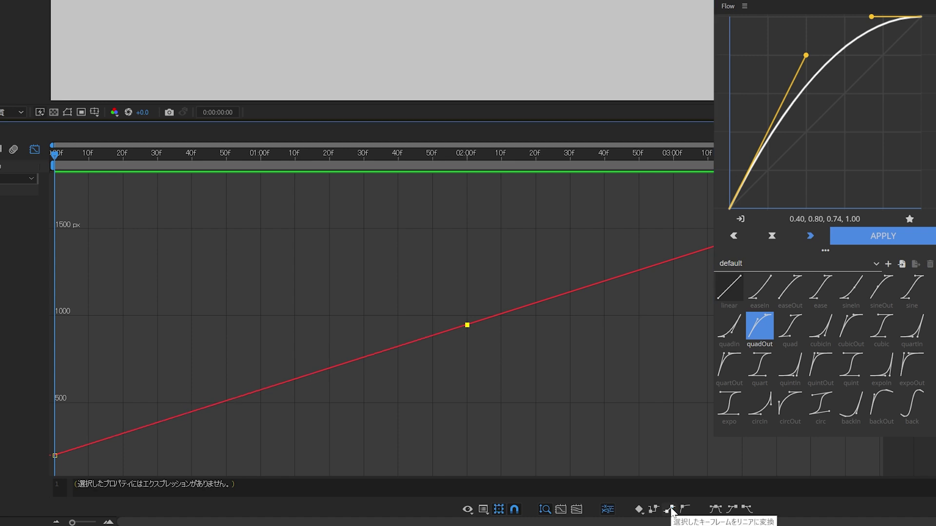
- Apply Flow's quadOut in Ease mode to the first and middle X-position keyframes
{"action": "left_click_drag", "start_coordinate": [491, 294], "coordinate": [51, 467]}
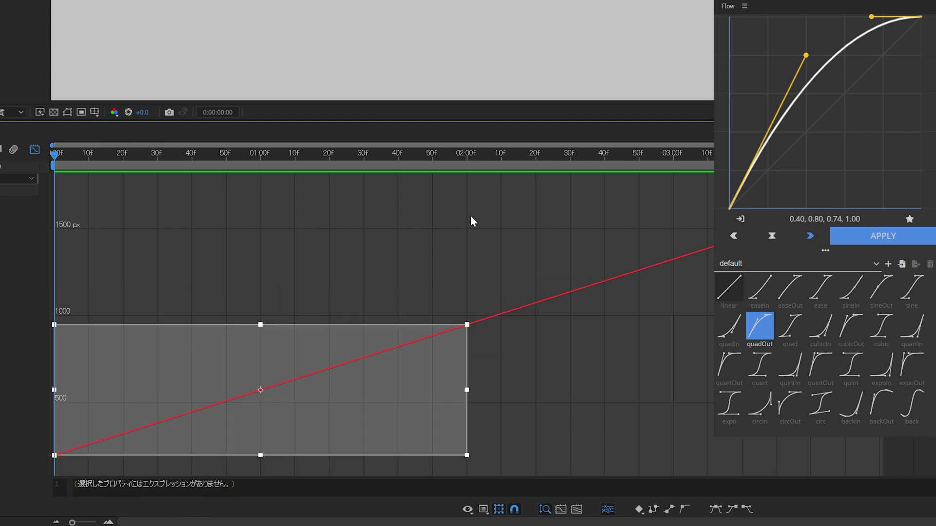
{"action": "left_click", "coordinate": [771, 239]}
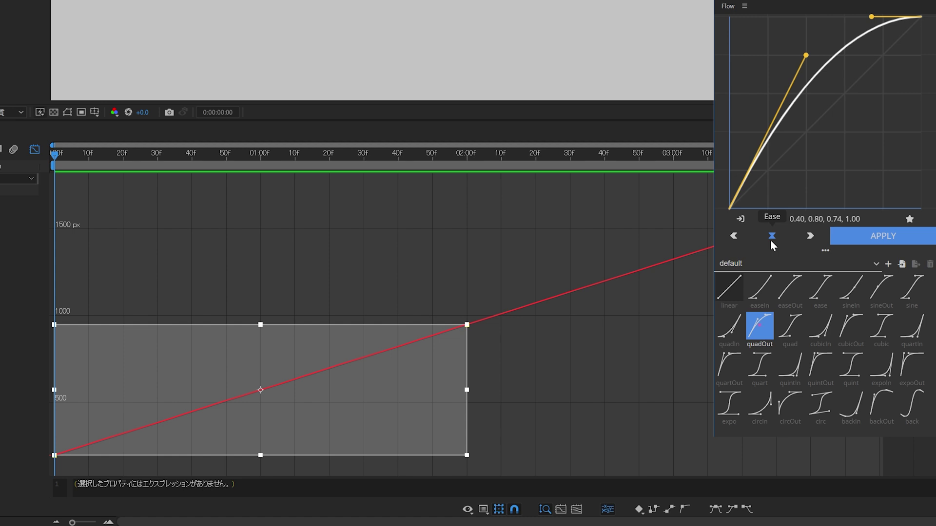
{"action": "left_click", "coordinate": [754, 332]}
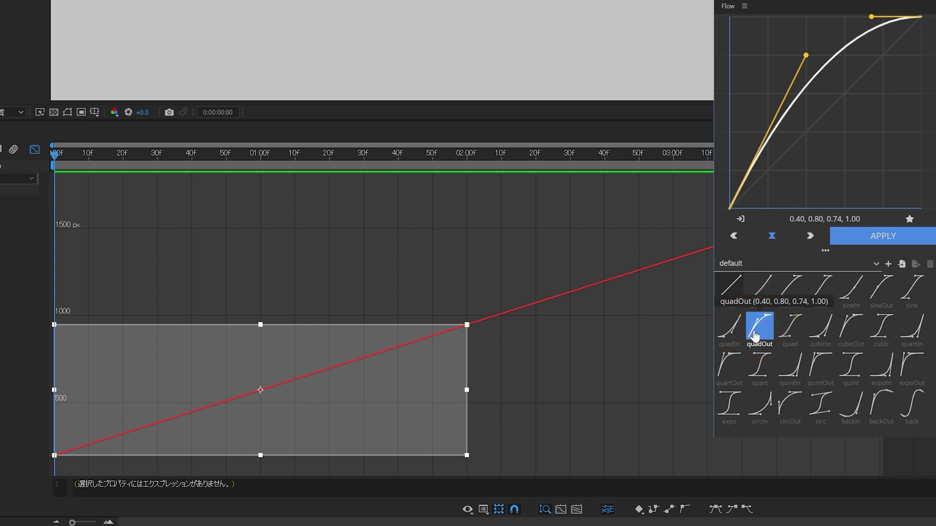
{"action": "left_click", "coordinate": [754, 334]}
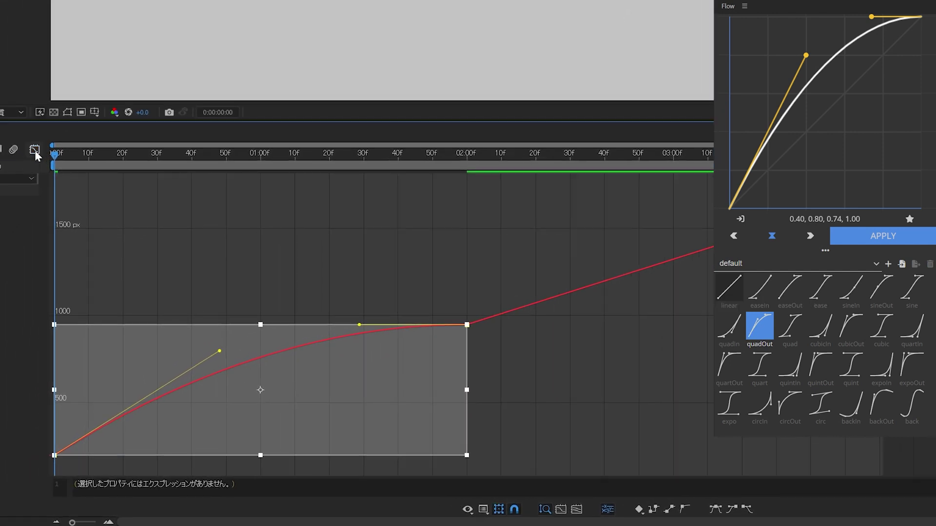
{"action": "left_click", "coordinate": [34, 150]}
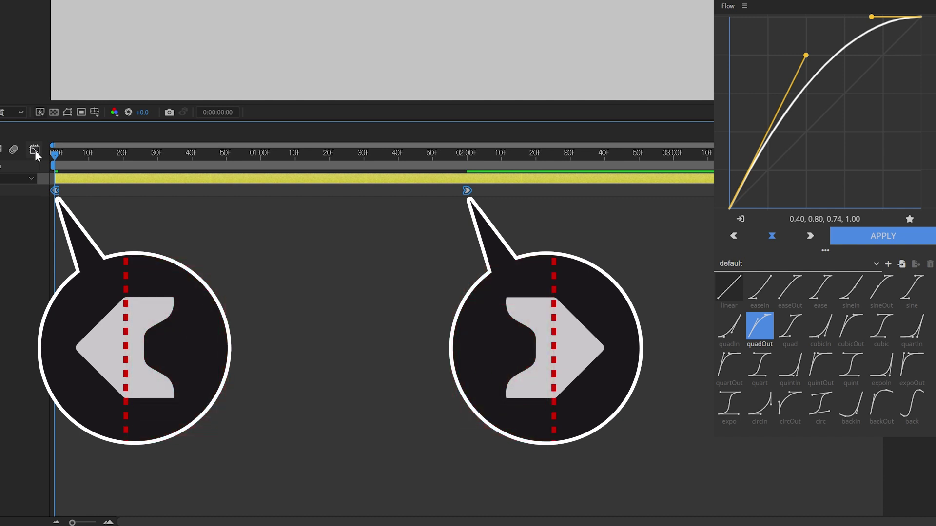
{"action": "left_click", "coordinate": [85, 154]}
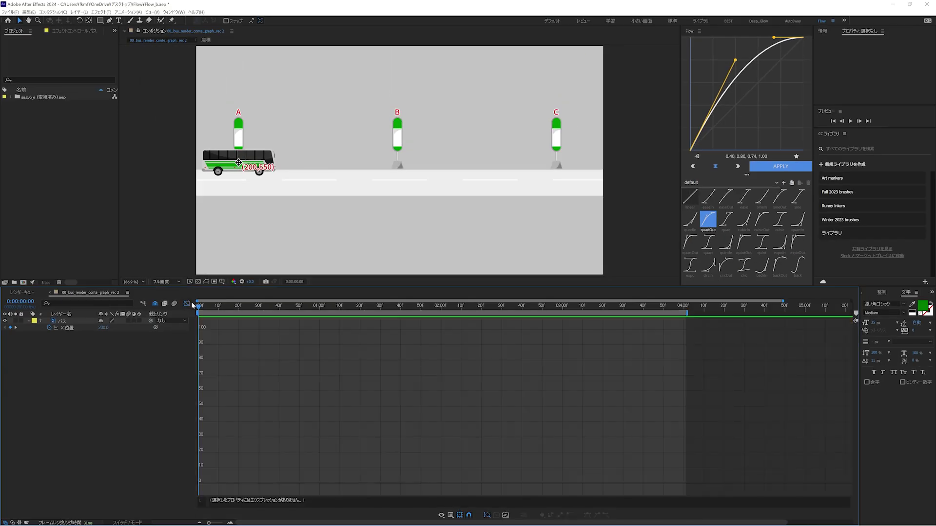
{"action": "left_click", "coordinate": [67, 328]}
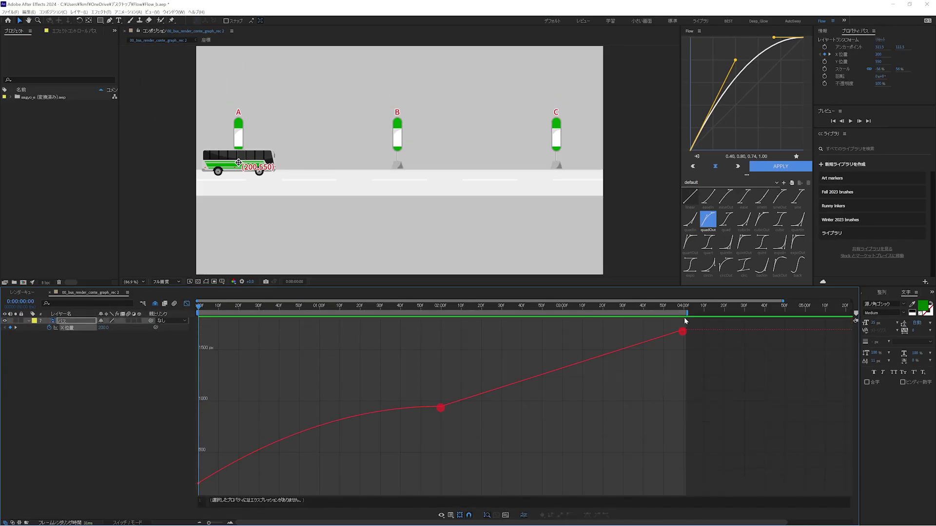
{"action": "left_click_drag", "start_coordinate": [696, 322], "coordinate": [435, 420]}
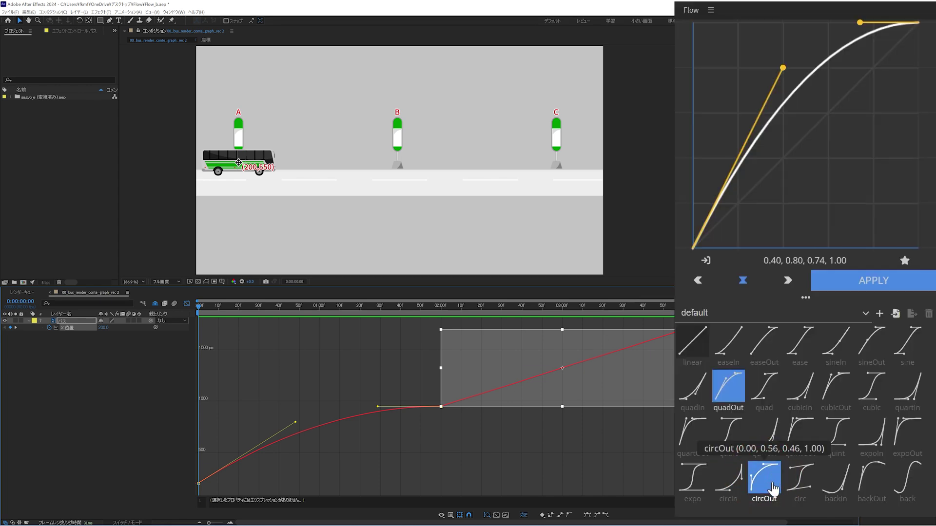
{"action": "left_click", "coordinate": [772, 485]}
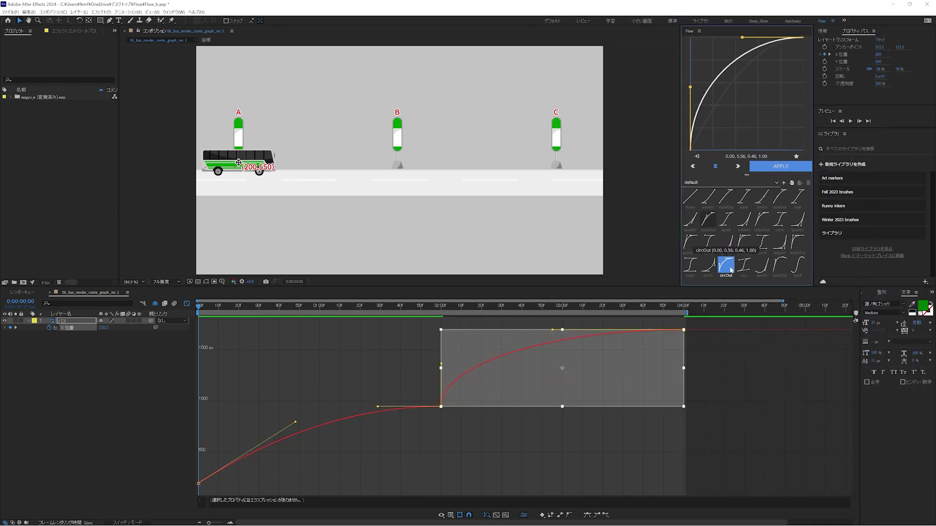
{"action": "key", "text": "space"}
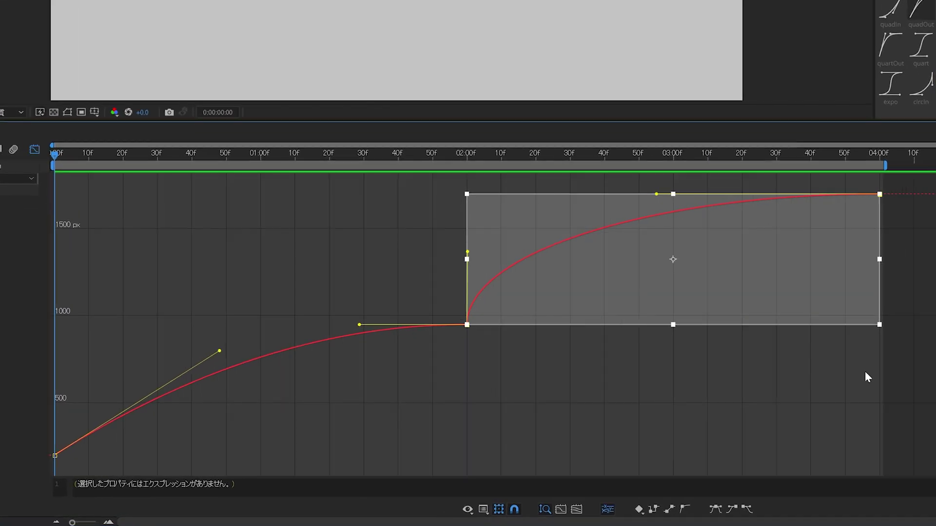
{"action": "left_click", "coordinate": [676, 438]}
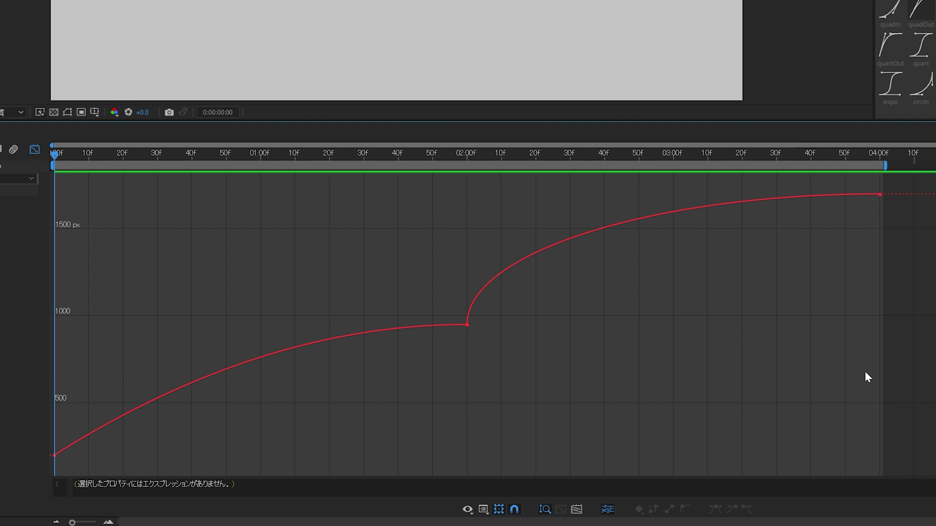
- Apply Easy Ease to the selected keyframes of the A-to-B stretch
{"action": "left_click_drag", "start_coordinate": [490, 314], "coordinate": [53, 475]}
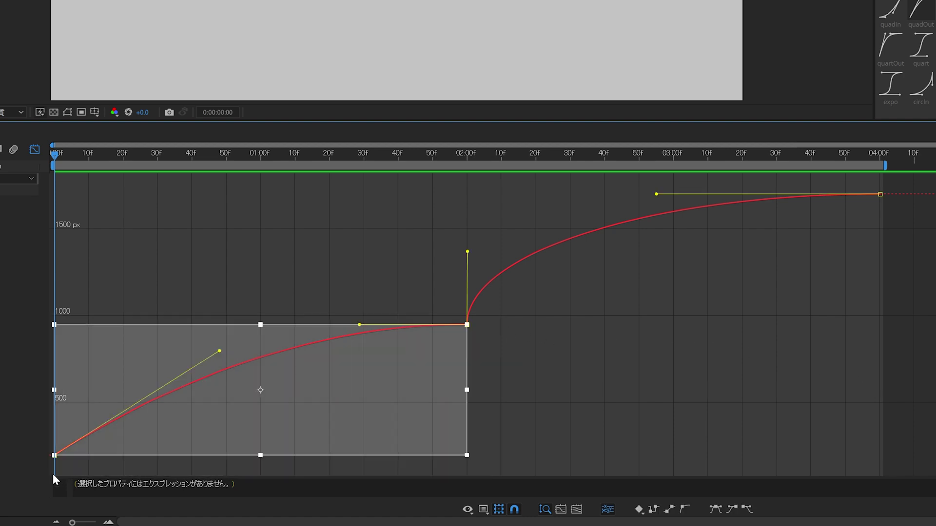
{"action": "left_click", "coordinate": [718, 514]}
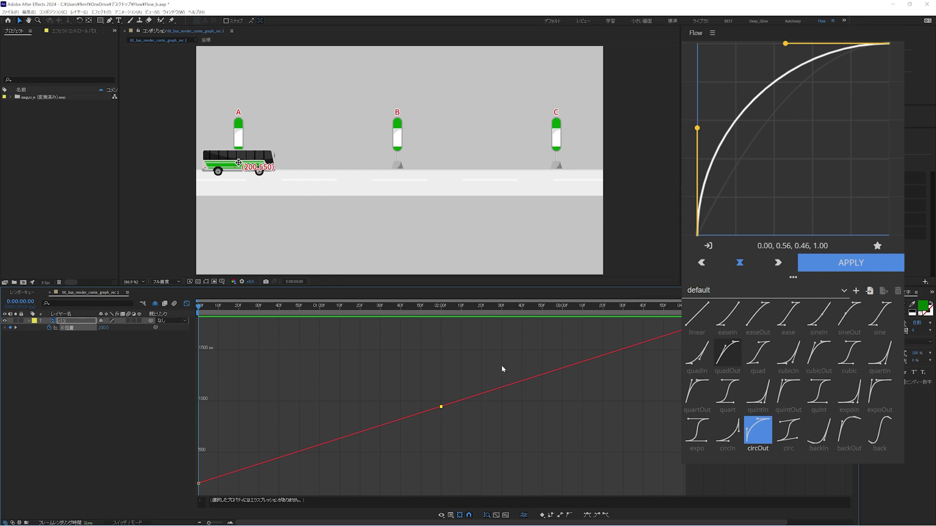
- Apply quadOut to the middle keyframe as keys, reset it to linear, then apply quadOut as an X-position expression
{"action": "left_click", "coordinate": [722, 360]}
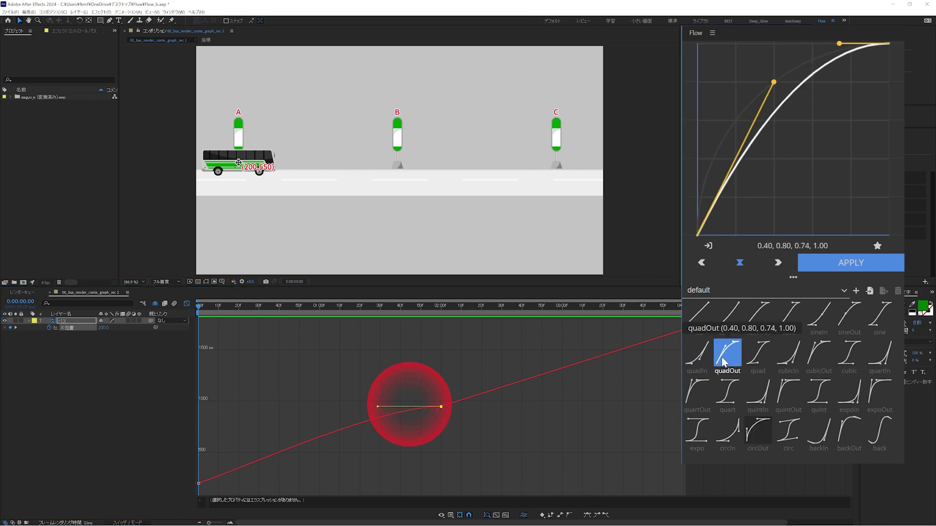
{"action": "left_click", "coordinate": [560, 515]}
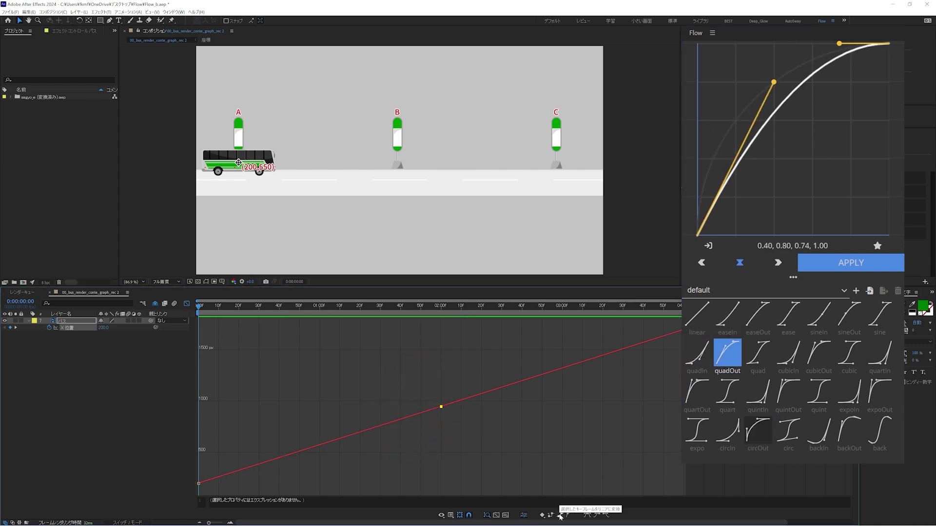
{"action": "double_click", "coordinate": [734, 364]}
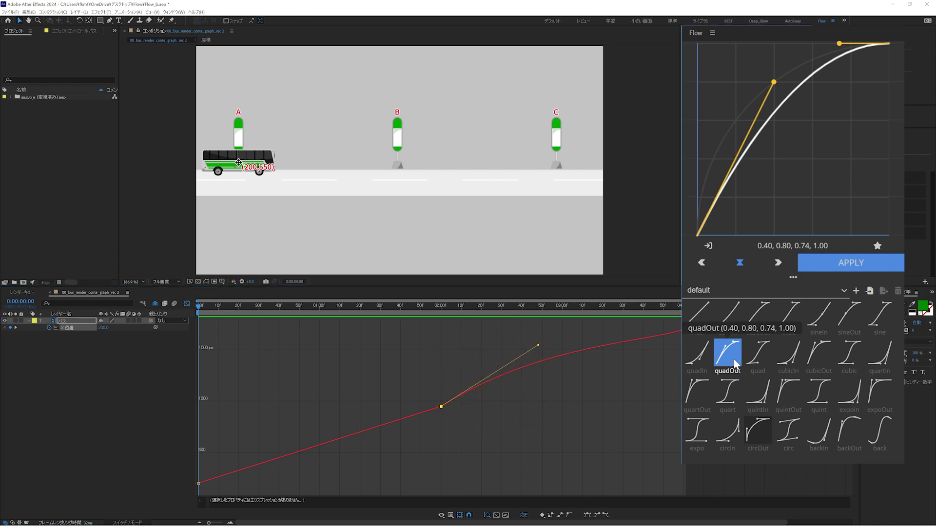
{"action": "left_click", "coordinate": [560, 515]}
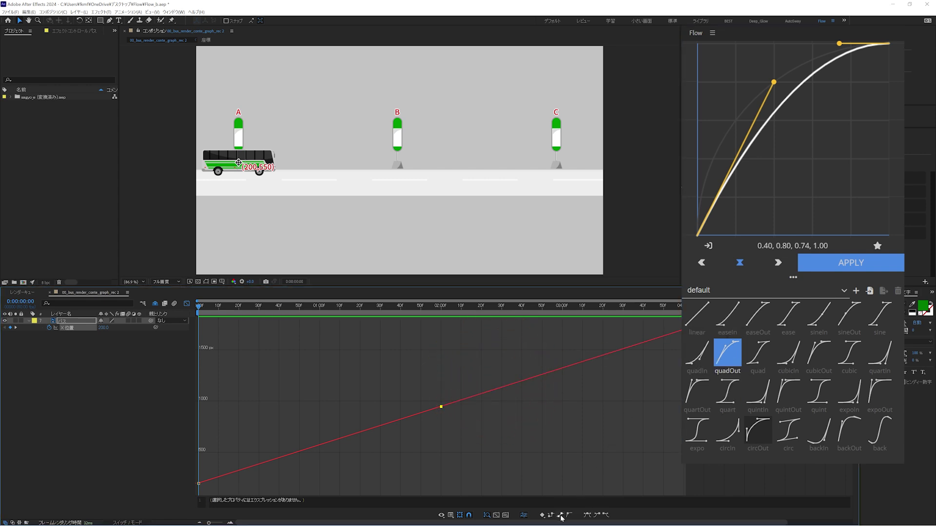
{"action": "double_click", "coordinate": [736, 363], "text": "alt"}
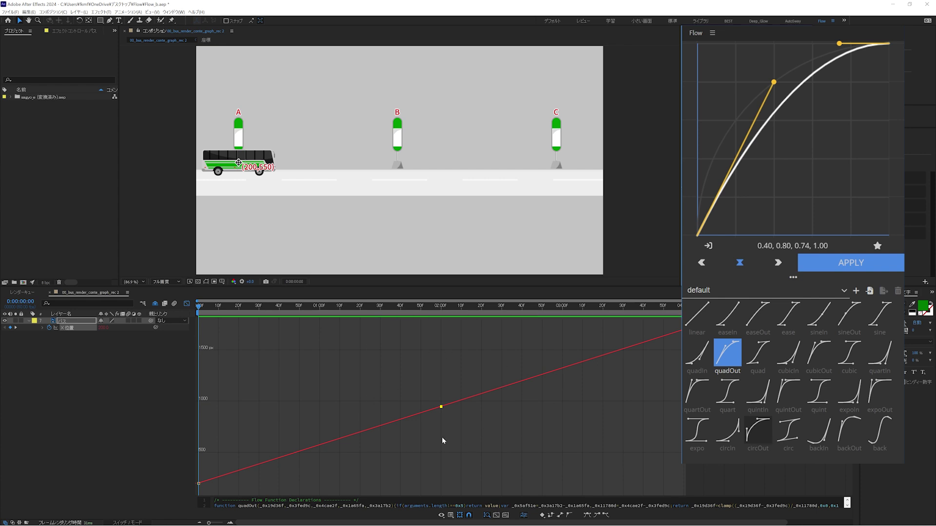
- Reveal the X-position expression, preview the bus with it, then delete the expression
{"action": "left_click", "coordinate": [186, 304]}
{"action": "left_click", "coordinate": [42, 328]}
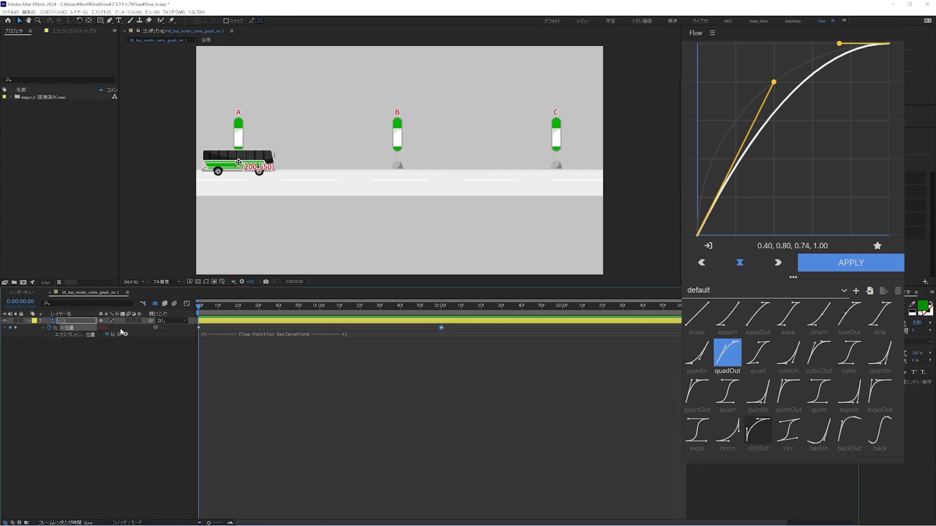
{"action": "left_click_drag", "start_coordinate": [224, 336], "coordinate": [237, 492]}
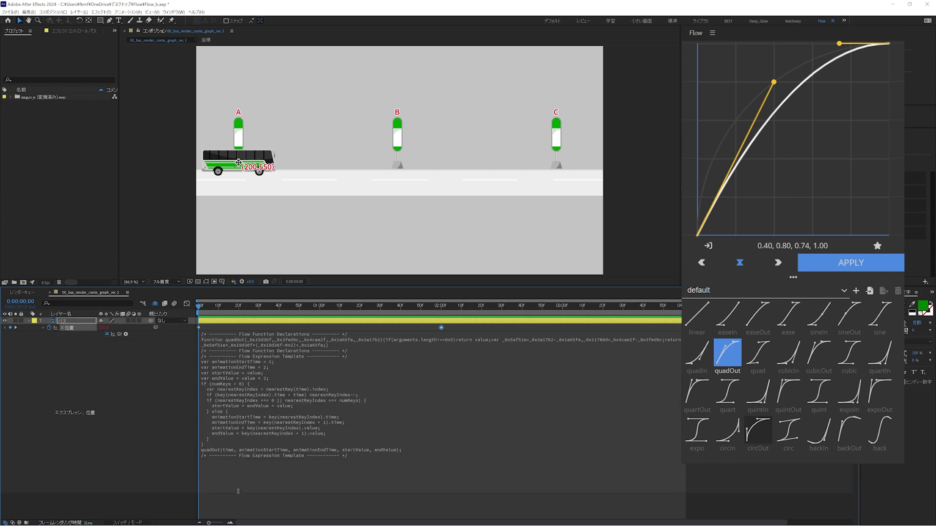
{"action": "key", "text": "space"}
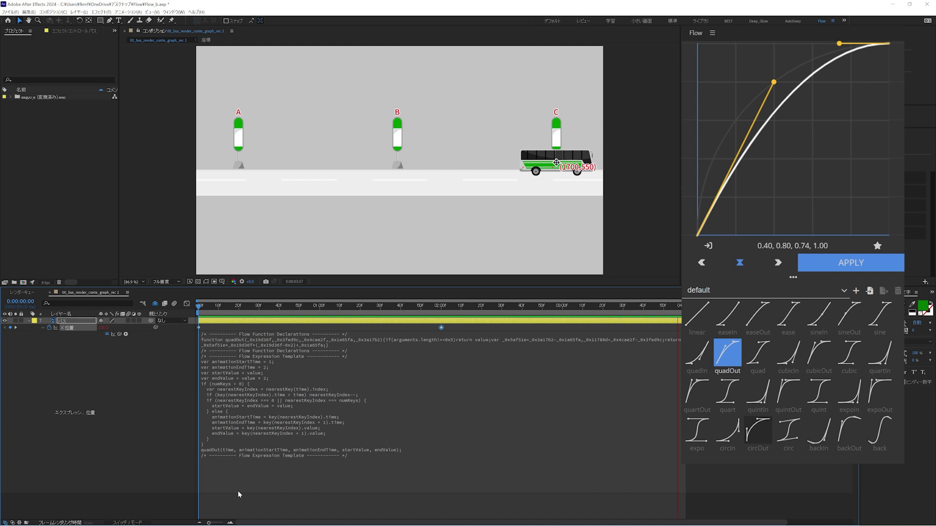
{"action": "left_click", "coordinate": [49, 327], "text": "alt"}
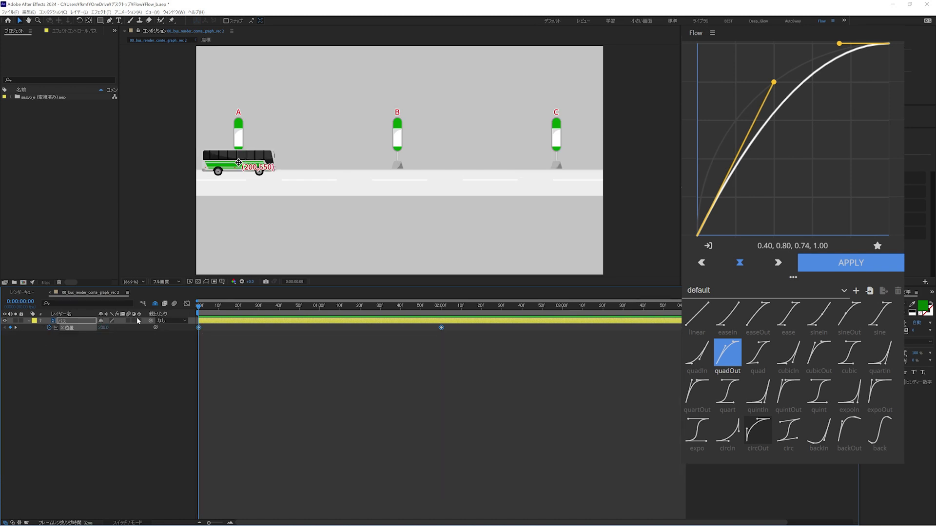
- Shape Flow's curve into a 0.12, 0.81, 0.68, 0.05 S-curve and apply it to the A-to-B keyframes
{"action": "left_click", "coordinate": [187, 304]}
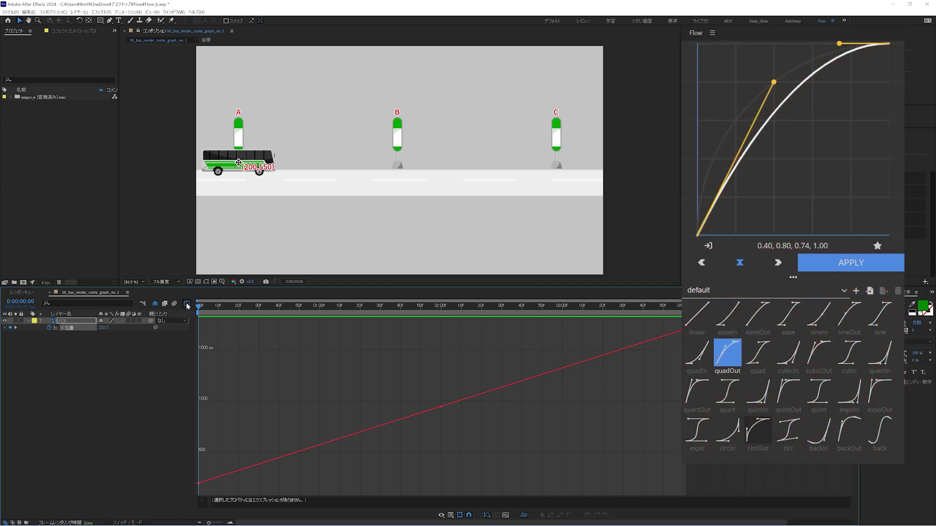
{"action": "left_click_drag", "start_coordinate": [839, 43], "coordinate": [827, 226]}
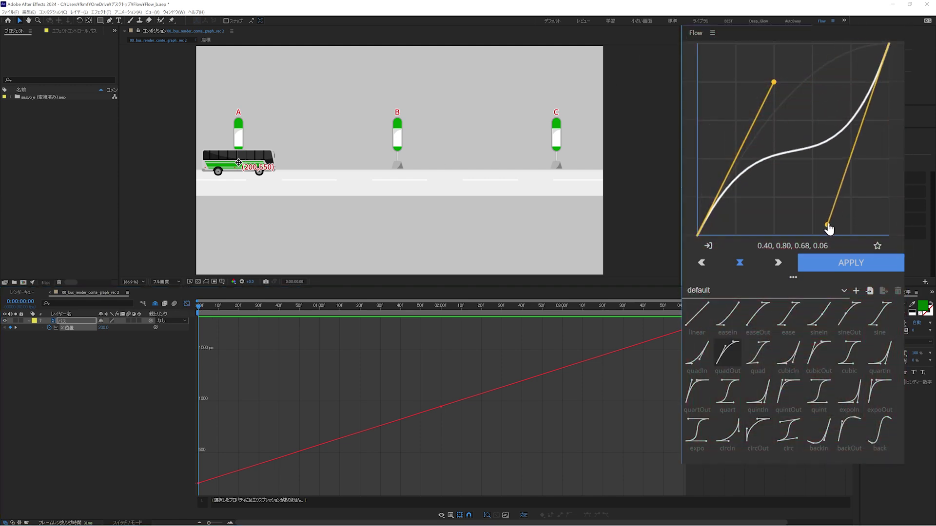
{"action": "left_click_drag", "start_coordinate": [774, 82], "coordinate": [721, 80]}
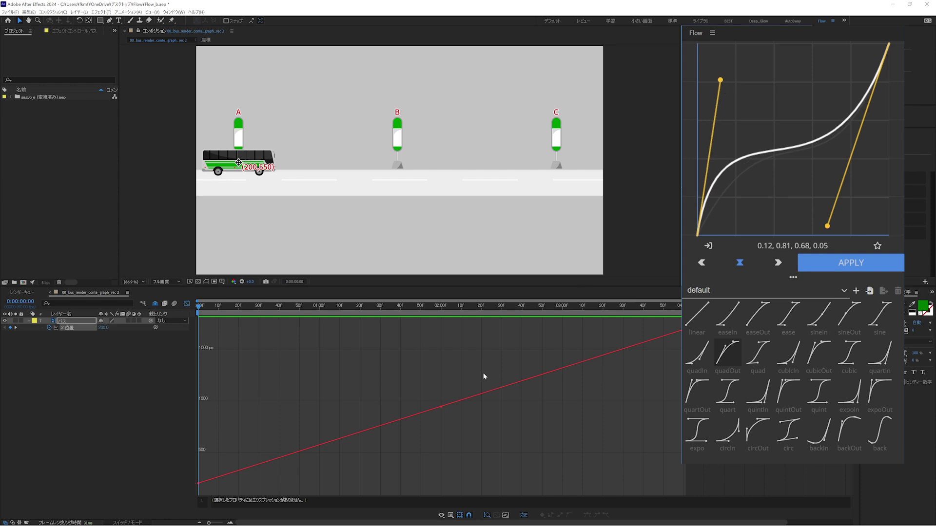
{"action": "left_click_drag", "start_coordinate": [456, 388], "coordinate": [198, 486]}
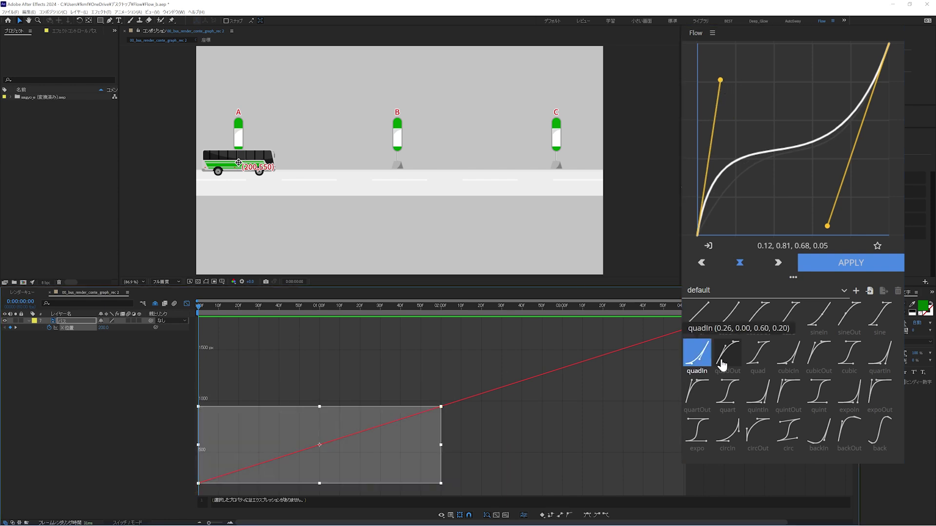
{"action": "left_click", "coordinate": [846, 267]}
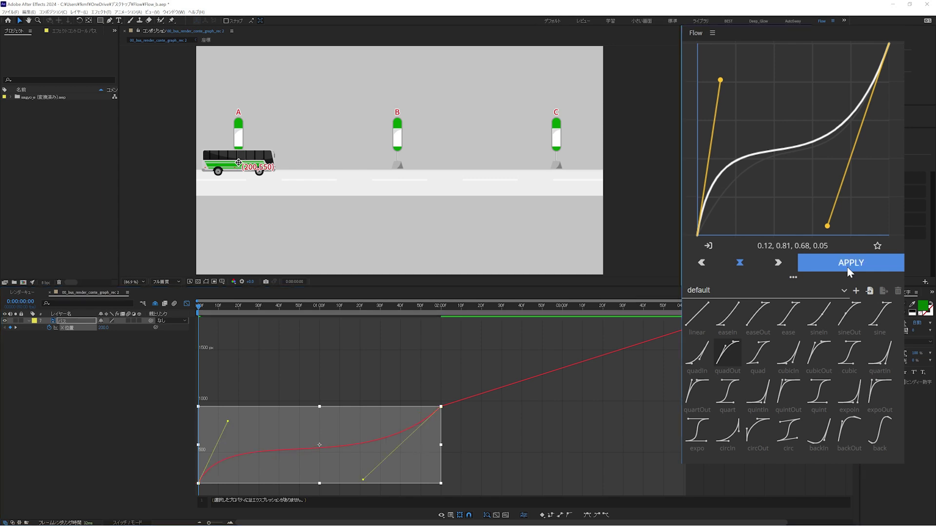
- Reset the Flow curve to linear and reshape it into a steep S-curve of 0.80, 0.17, 0.20, 0.83
{"action": "left_click", "coordinate": [698, 319]}
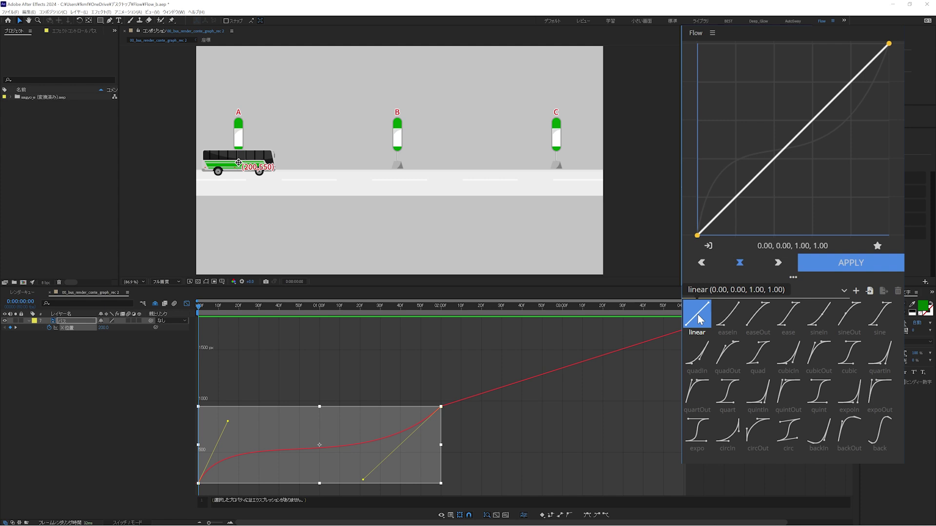
{"action": "mouse_move", "coordinate": [889, 44]}
{"action": "left_mouse_down"}
{"action": "mouse_move", "coordinate": [881, 55]}
{"action": "mouse_move", "coordinate": [761, 55]}
{"action": "left_mouse_up"}
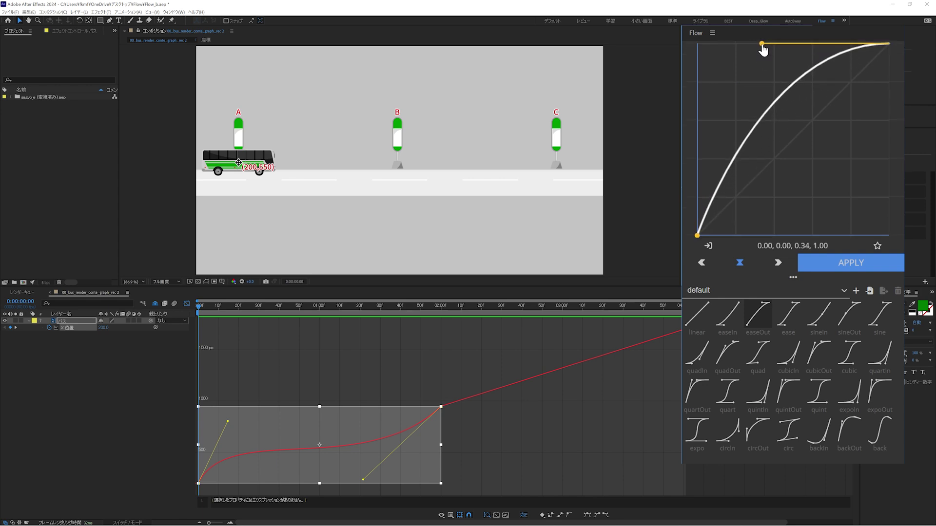
{"action": "mouse_move", "coordinate": [763, 49]}
{"action": "left_mouse_down"}
{"action": "mouse_move", "coordinate": [759, 167]}
{"action": "mouse_move", "coordinate": [709, 86]}
{"action": "left_mouse_up"}
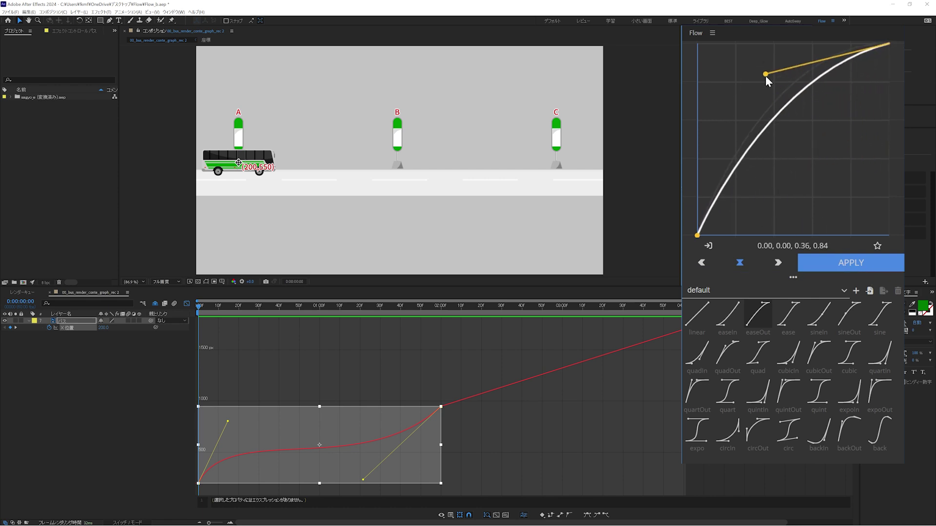
{"action": "mouse_move", "coordinate": [765, 76]}
{"action": "left_mouse_down"}
{"action": "mouse_move", "coordinate": [712, 88]}
{"action": "mouse_move", "coordinate": [769, 167]}
{"action": "left_mouse_up"}
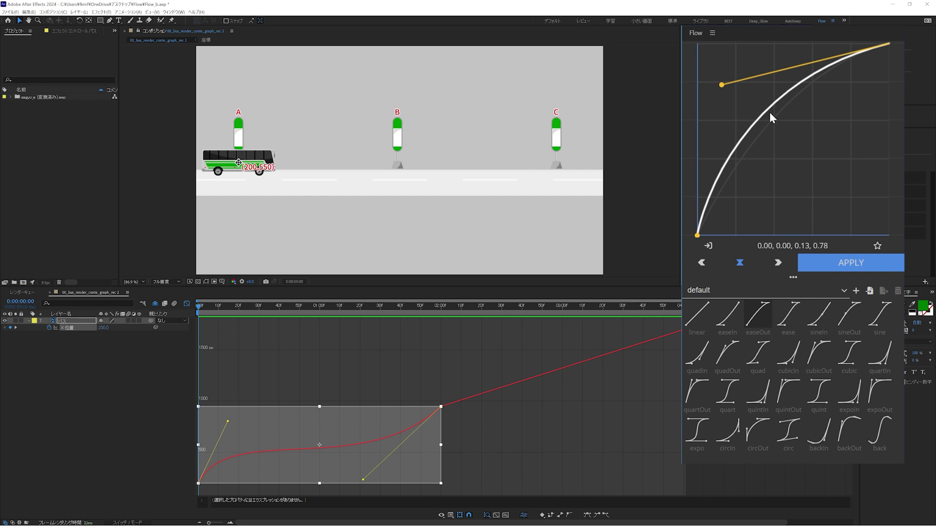
{"action": "mouse_move", "coordinate": [726, 87]}
{"action": "left_mouse_down"}
{"action": "mouse_move", "coordinate": [821, 82]}
{"action": "mouse_move", "coordinate": [744, 82]}
{"action": "mouse_move", "coordinate": [797, 171]}
{"action": "mouse_move", "coordinate": [796, 140]}
{"action": "mouse_move", "coordinate": [739, 82]}
{"action": "left_mouse_up"}
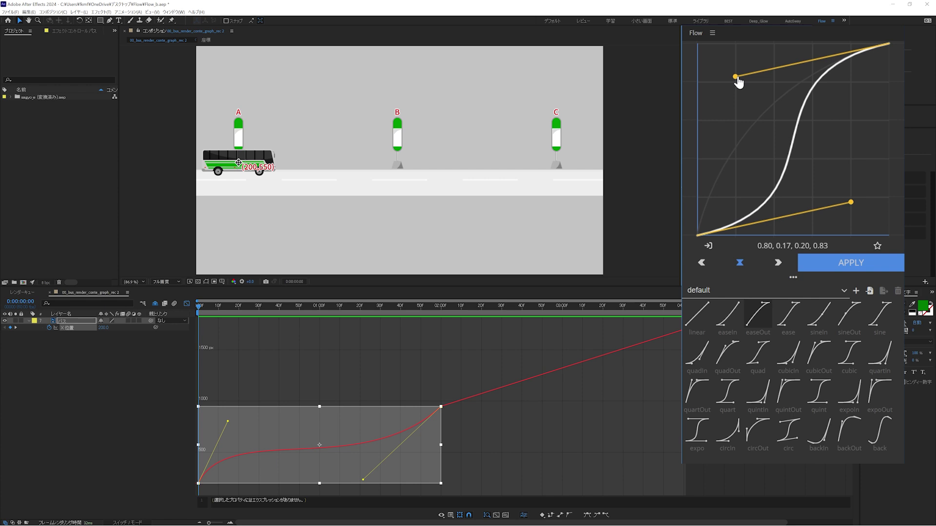
- Load quadOut in Flow and reverse it into quadIn (0.26, 0.00, 0.60, 0.20)
{"action": "left_click", "coordinate": [727, 352]}
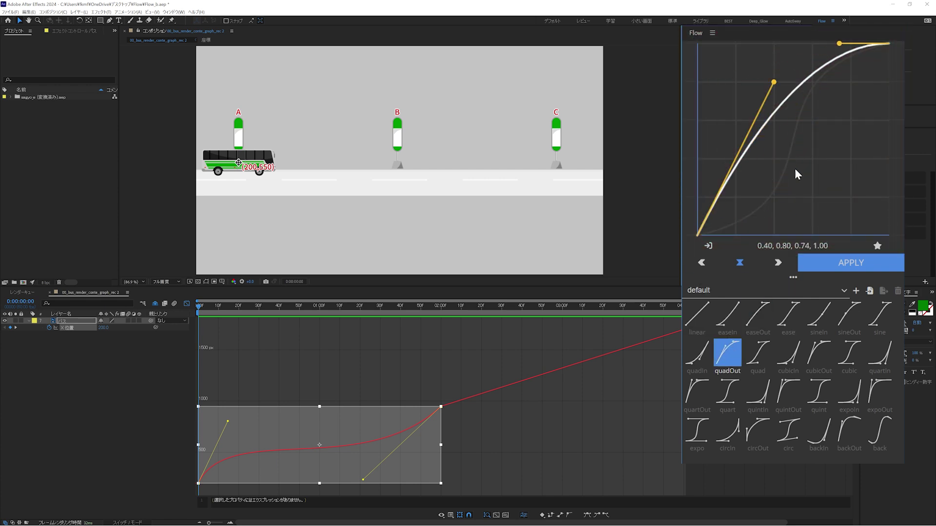
{"action": "right_click", "coordinate": [805, 129]}
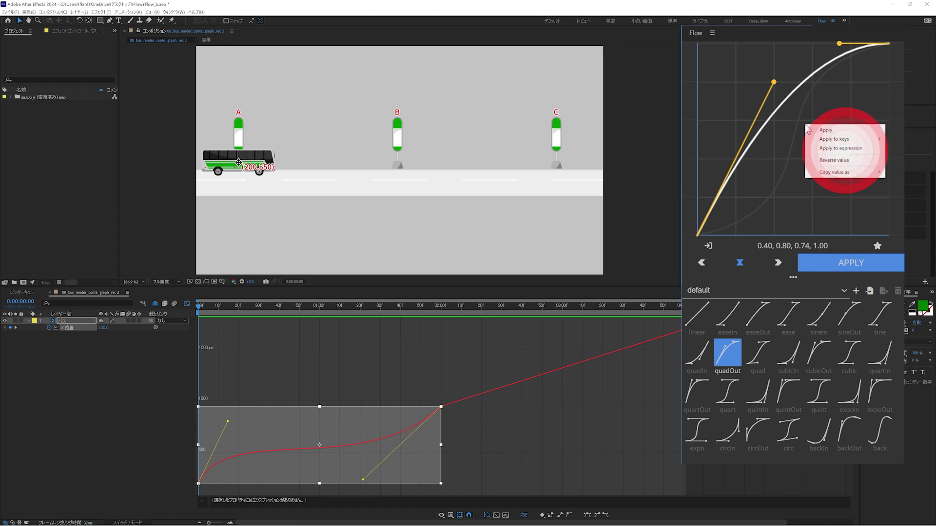
{"action": "left_click", "coordinate": [821, 164]}
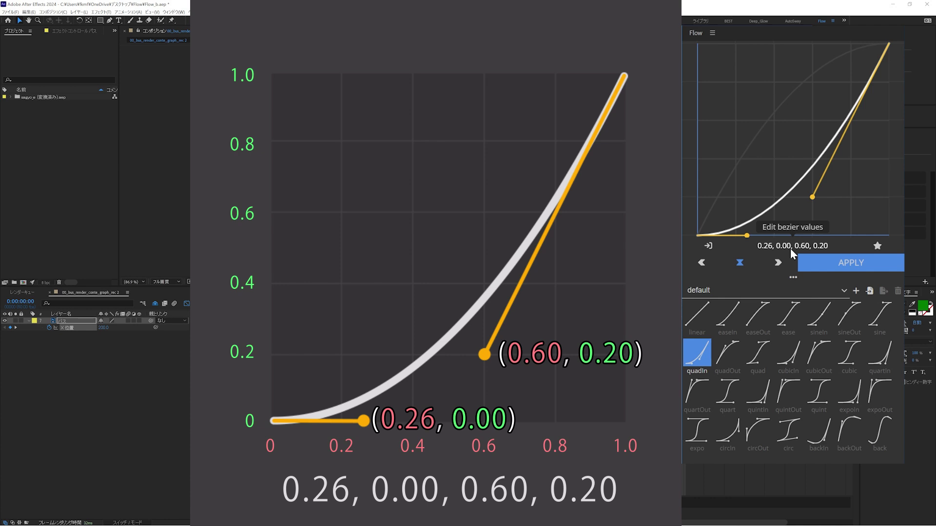
{"action": "left_click", "coordinate": [790, 247]}
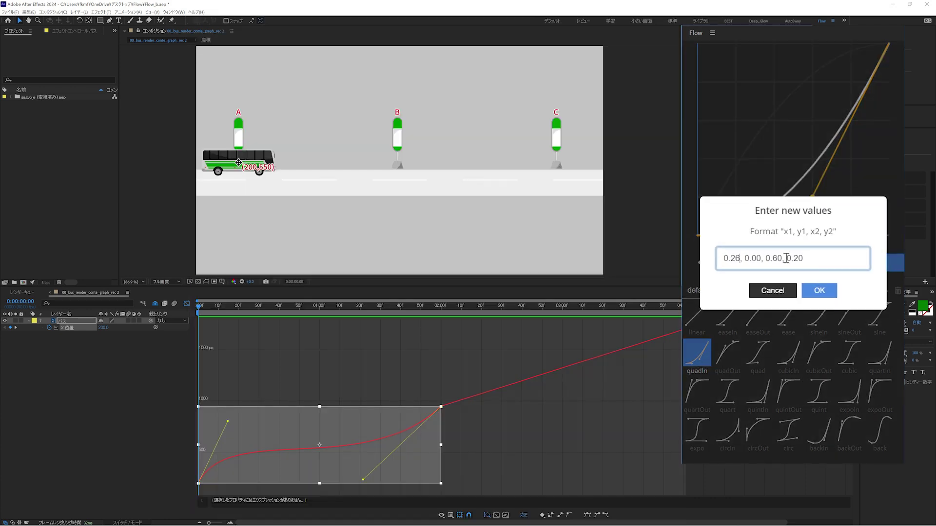
{"action": "type", "text": "5"}
{"action": "left_click_drag", "start_coordinate": [744, 258], "coordinate": [754, 259]}
{"action": "type", "text": "5"}
{"action": "left_click", "coordinate": [819, 290]}
{"action": "left_click", "coordinate": [793, 140]}
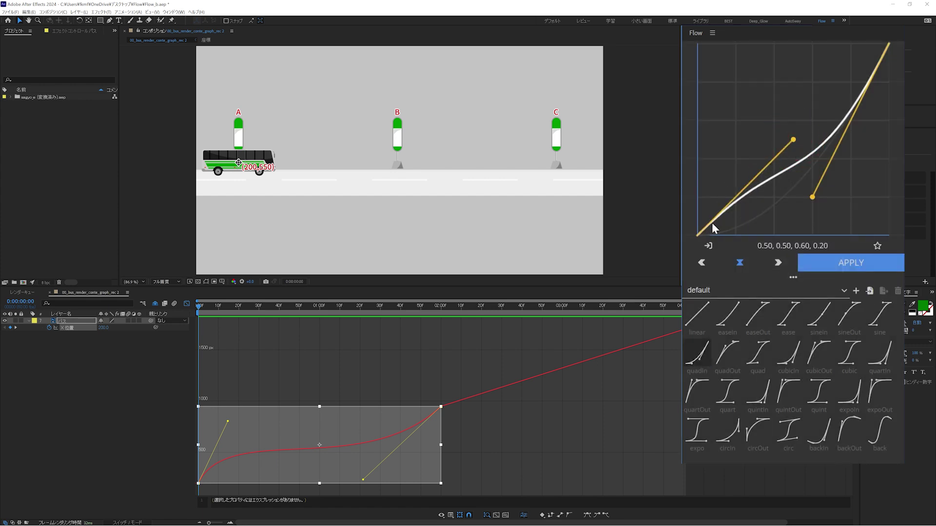
{"action": "left_click", "coordinate": [707, 246]}
{"action": "left_click", "coordinate": [709, 248]}
{"action": "left_click", "coordinate": [709, 247]}
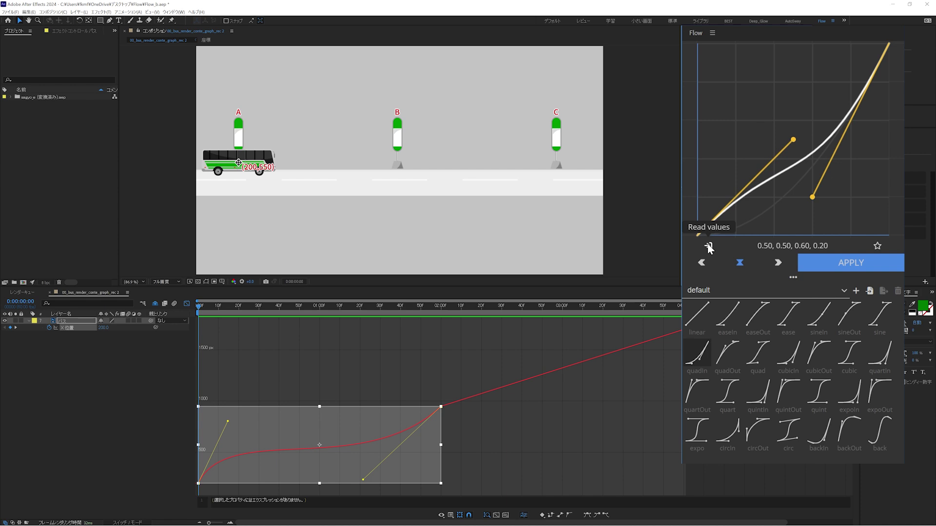
- Convert the X-position keyframes to linear and give the middle keyframe an easy ease
{"action": "left_click_drag", "start_coordinate": [691, 324], "coordinate": [196, 492]}
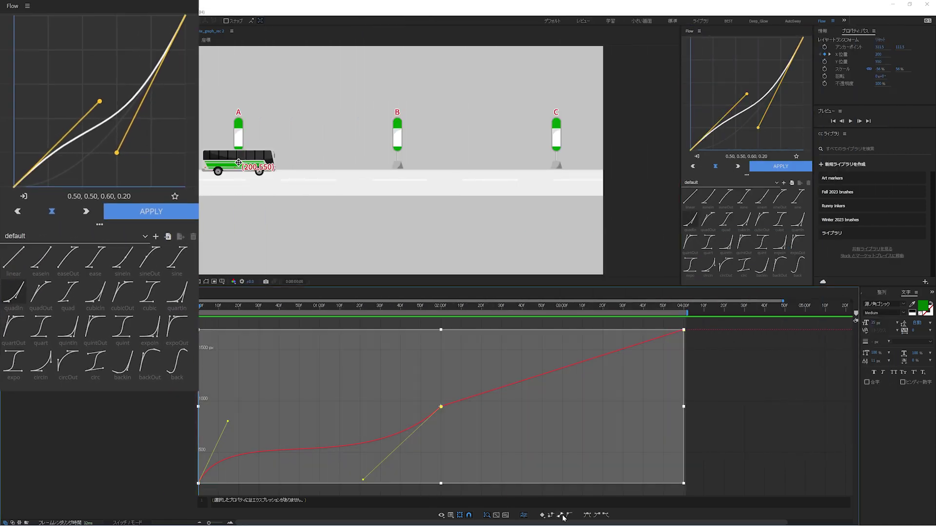
{"action": "left_click", "coordinate": [559, 516]}
{"action": "left_click", "coordinate": [457, 395]}
{"action": "left_click_drag", "start_coordinate": [447, 389], "coordinate": [435, 410]}
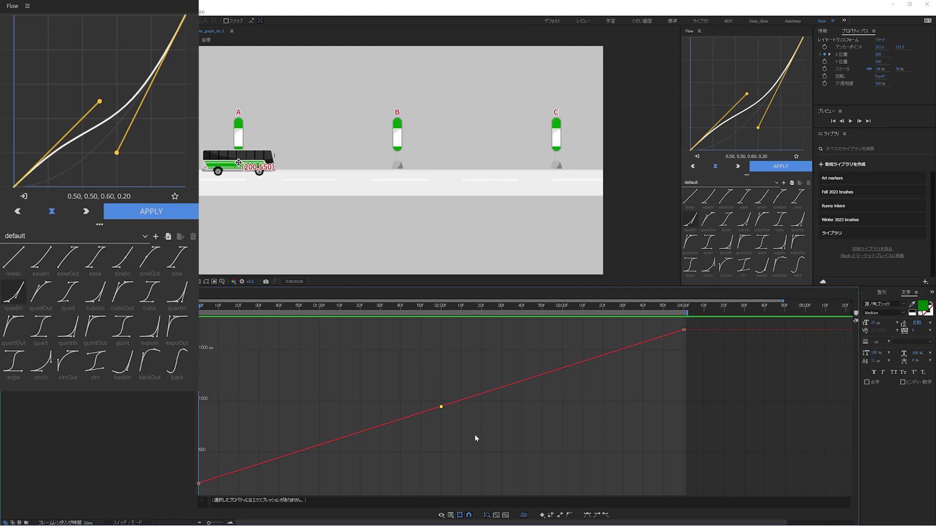
{"action": "left_click", "coordinate": [587, 515]}
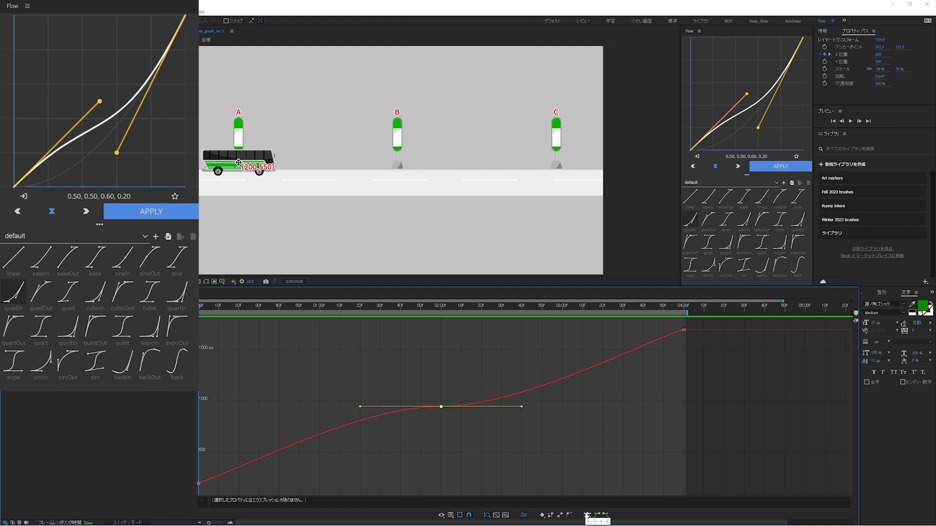
- Read the middle-to-last keyframes' curve into Flow as 0.33, 0.00, 0.83, 0.83
{"action": "left_click", "coordinate": [24, 198]}
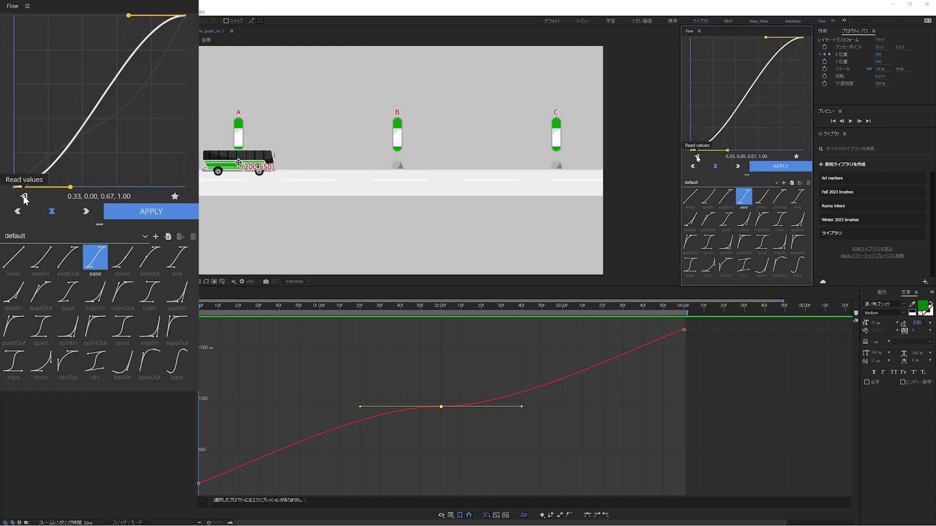
{"action": "left_click", "coordinate": [24, 198]}
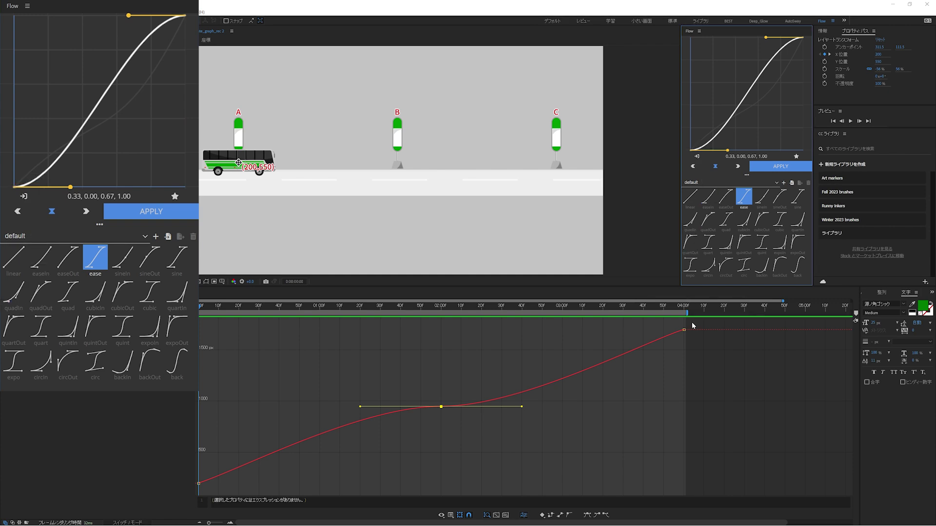
{"action": "left_click_drag", "start_coordinate": [693, 325], "coordinate": [429, 418]}
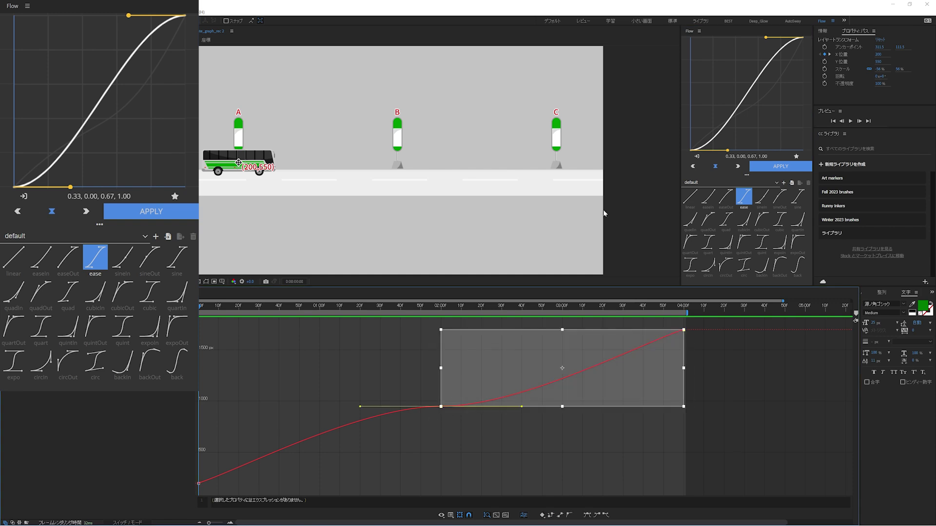
{"action": "left_click", "coordinate": [27, 196]}
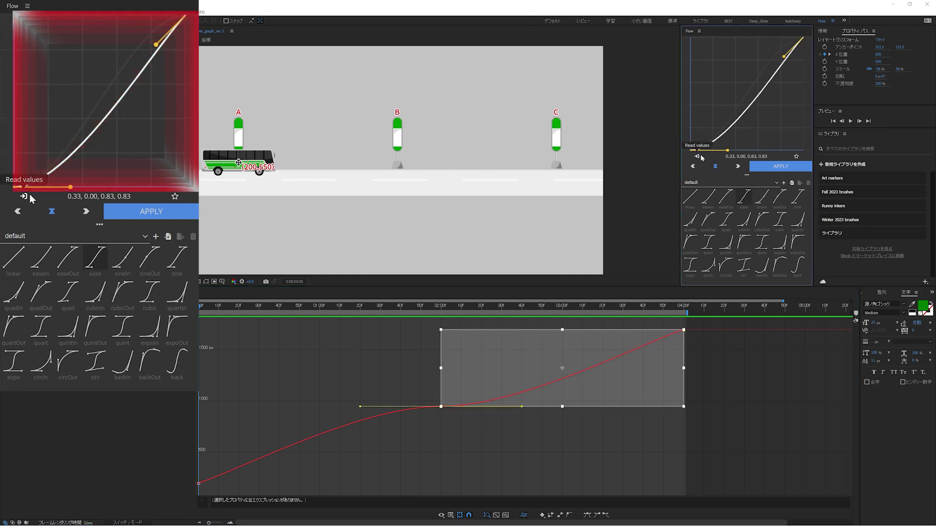
{"action": "left_click", "coordinate": [736, 397]}
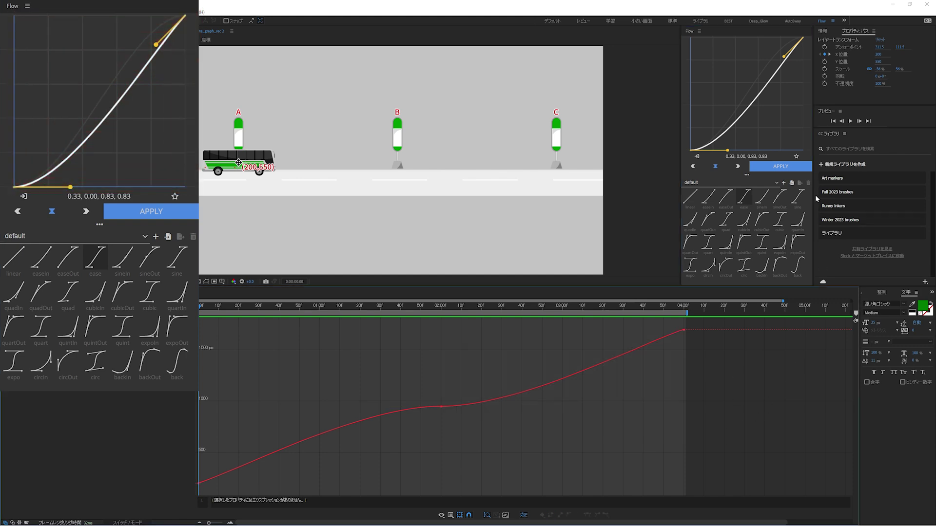
{"action": "left_click", "coordinate": [178, 196]}
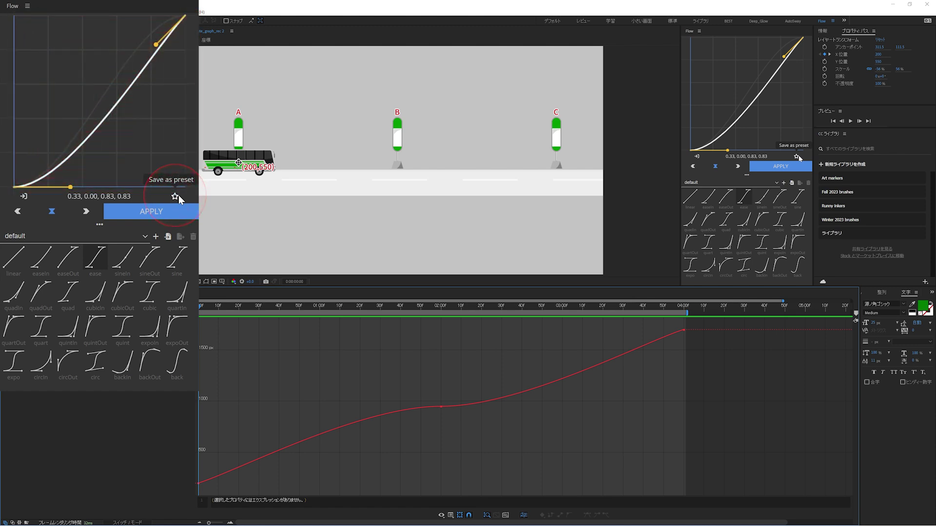
- Store the 0.33, 0.00, 0.83, 0.83 Flow curve as preset curve_01 inside a new TipSmash library
{"action": "left_click", "coordinate": [175, 196]}
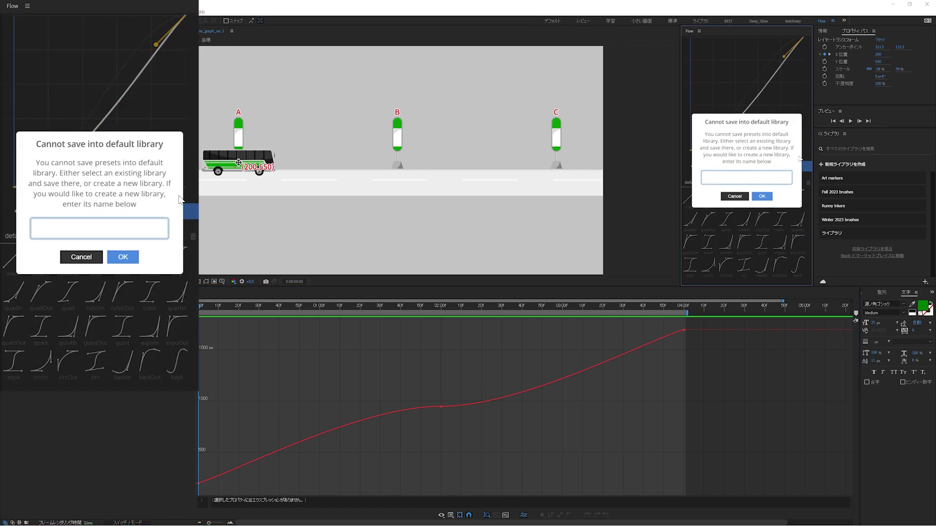
{"action": "type", "text": "Tip"}
{"action": "type", "text": "Smash"}
{"action": "left_click", "coordinate": [132, 261]}
{"action": "type", "text": "cu"}
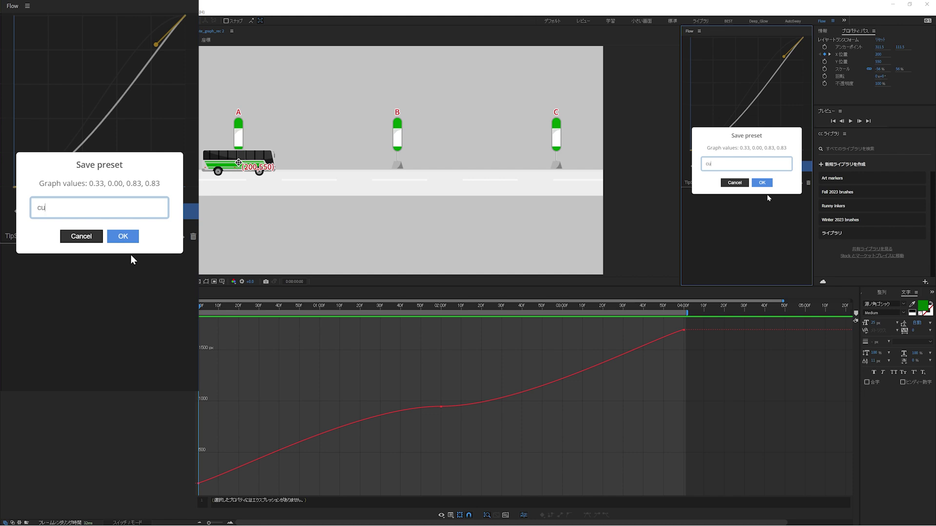
{"action": "type", "text": "rve_"}
{"action": "type", "text": "01"}
{"action": "left_click", "coordinate": [128, 237]}
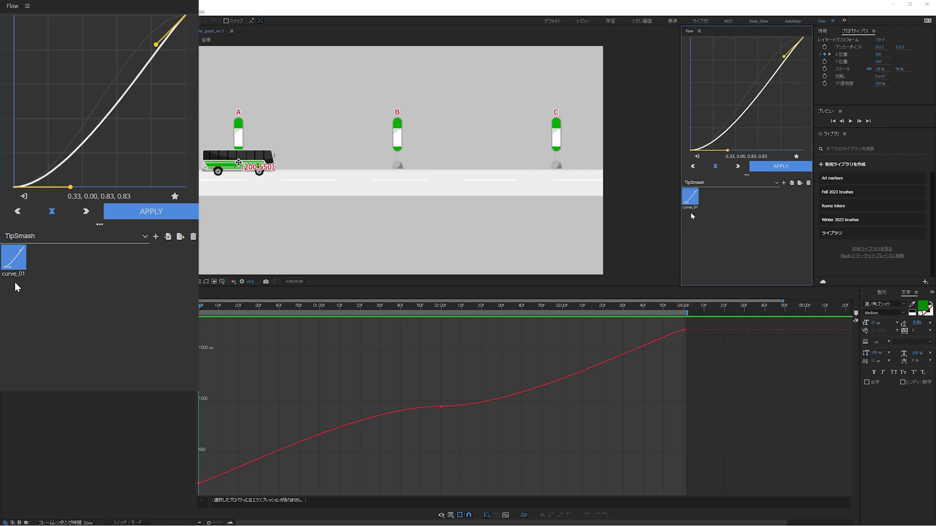
- Switch the Flow library to default and back to TipSmash, then begin exporting it as TipSmash.flow
{"action": "left_click", "coordinate": [82, 235]}
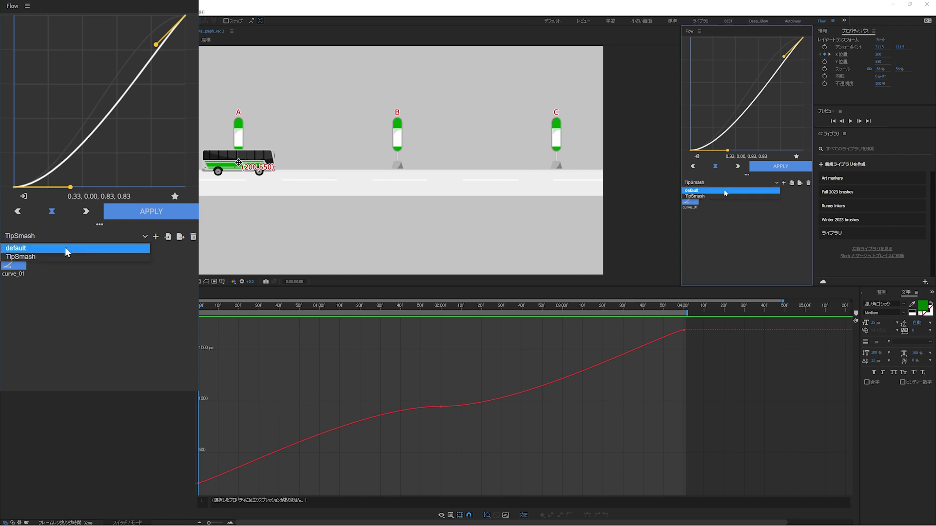
{"action": "left_click", "coordinate": [65, 248]}
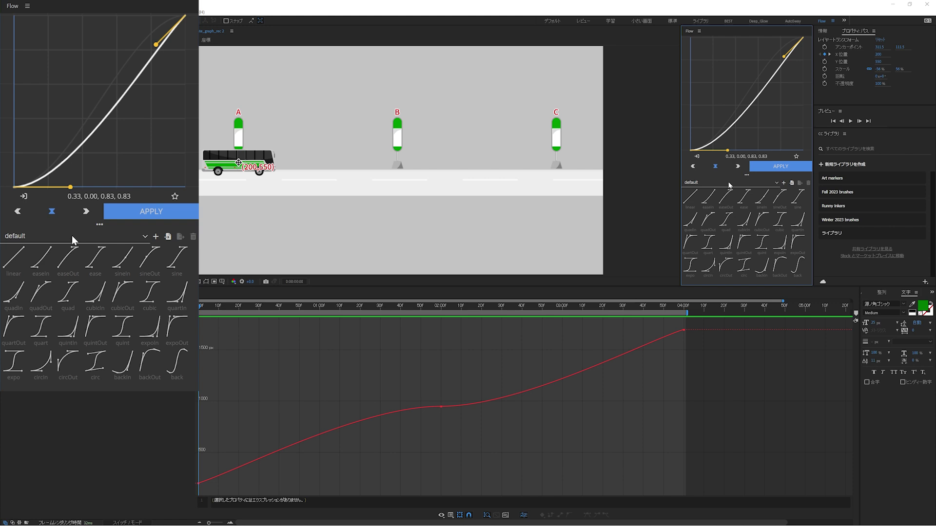
{"action": "left_click", "coordinate": [75, 233]}
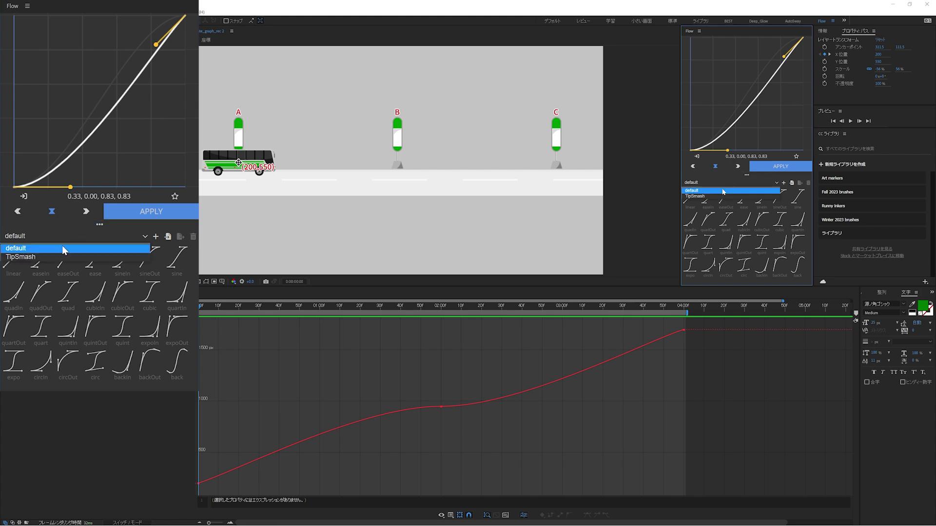
{"action": "left_click", "coordinate": [50, 256]}
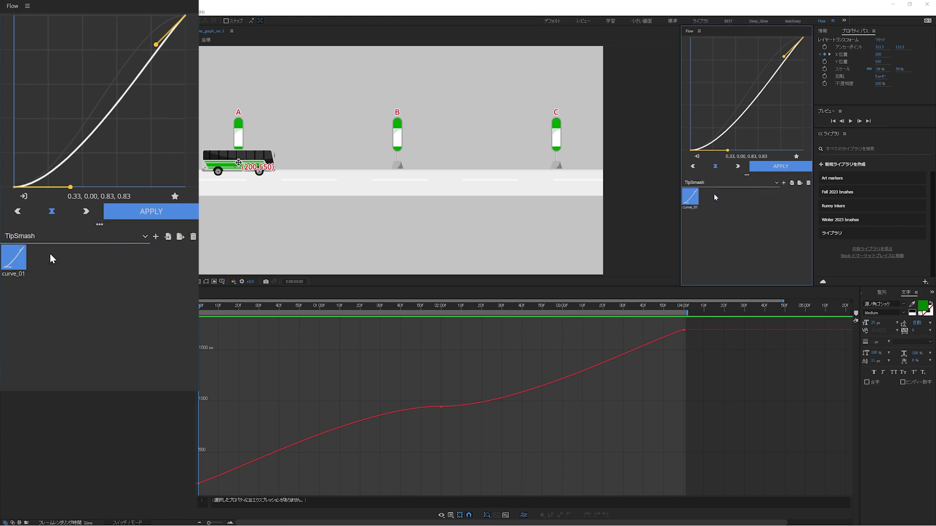
{"action": "left_click", "coordinate": [181, 236]}
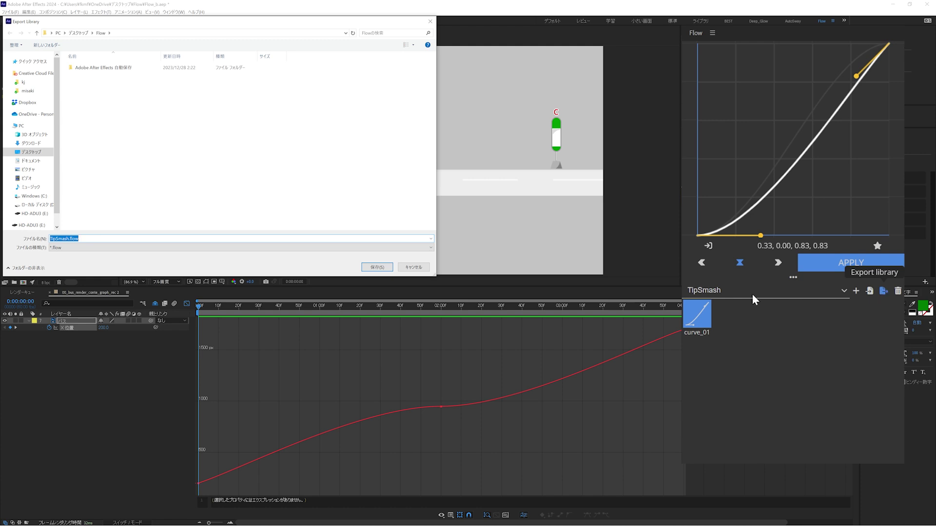
- Save the TipSmash library as TipSmash.flow, then delete the library from Flow
{"action": "left_click", "coordinate": [387, 267]}
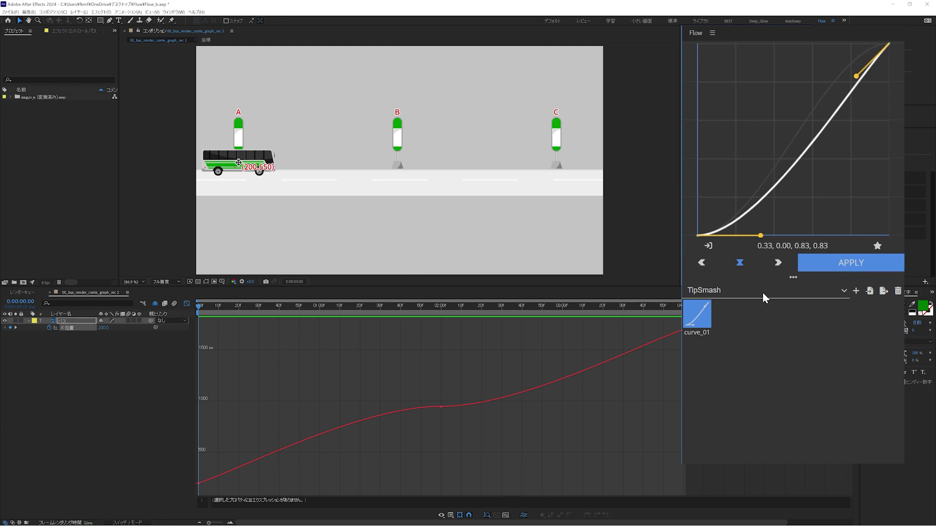
{"action": "left_click", "coordinate": [897, 291]}
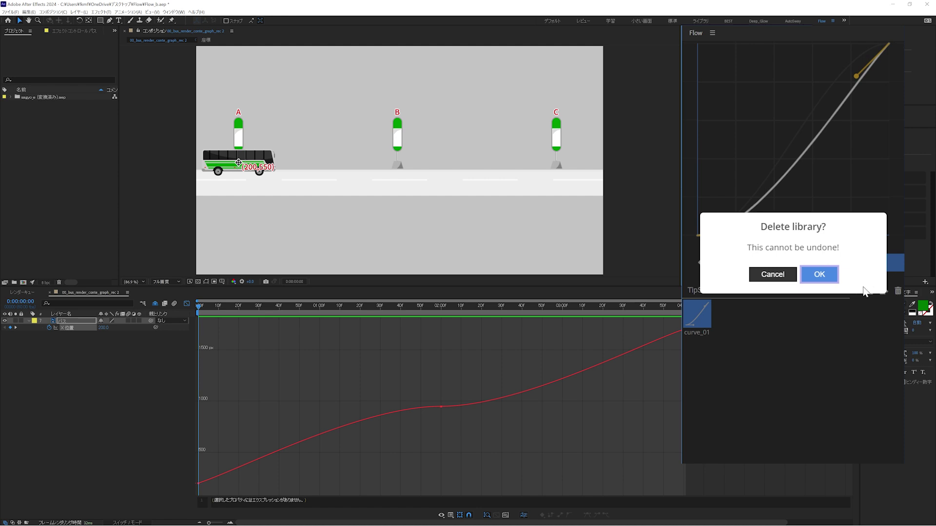
{"action": "left_click", "coordinate": [817, 274]}
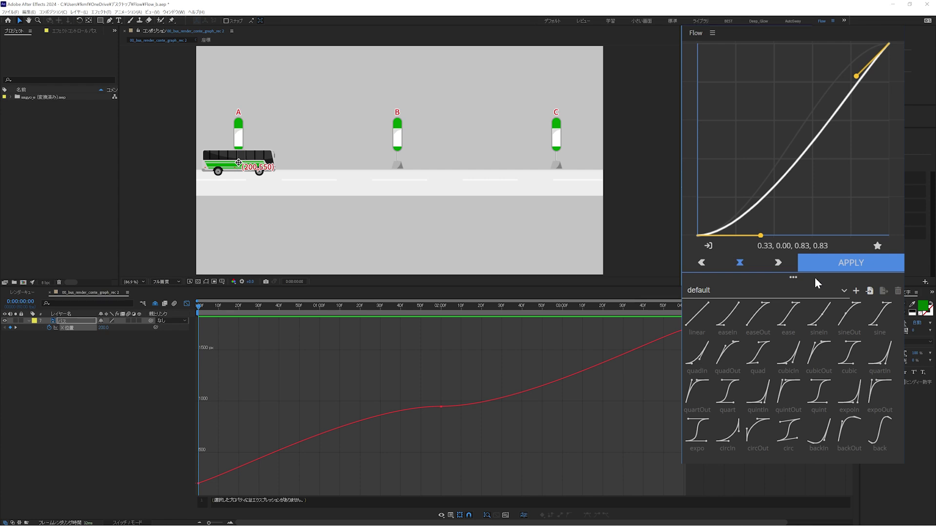
- Import TipSmash.flow back into Flow so the TipSmash library with curve_01 returns
{"action": "left_click", "coordinate": [869, 294]}
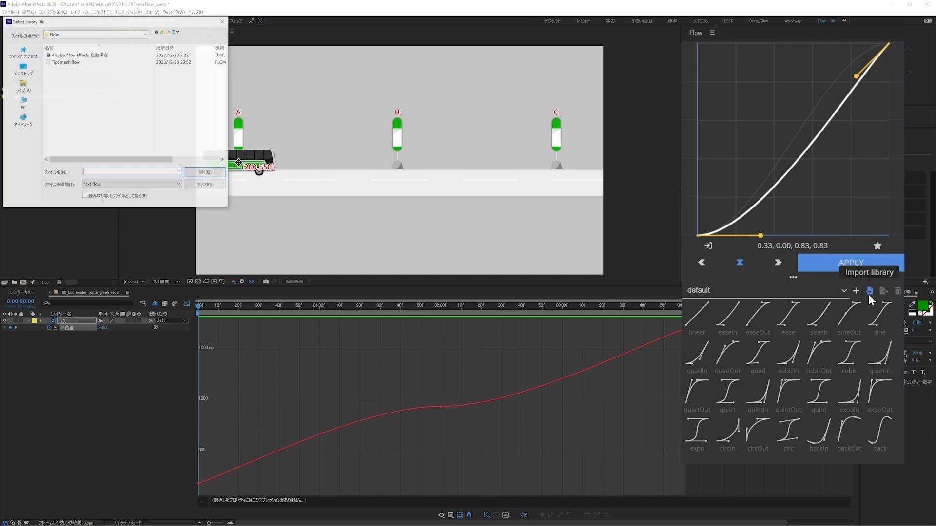
{"action": "left_click", "coordinate": [98, 62]}
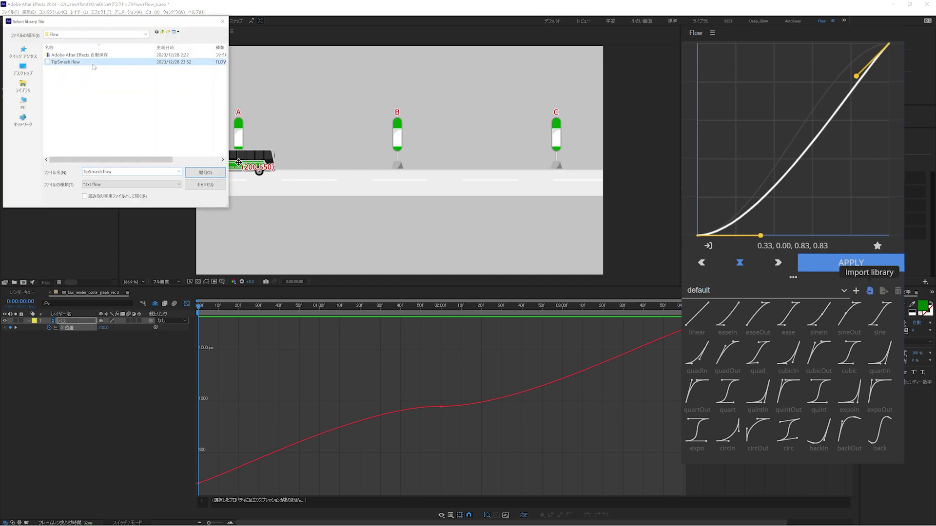
{"action": "left_click", "coordinate": [216, 174]}
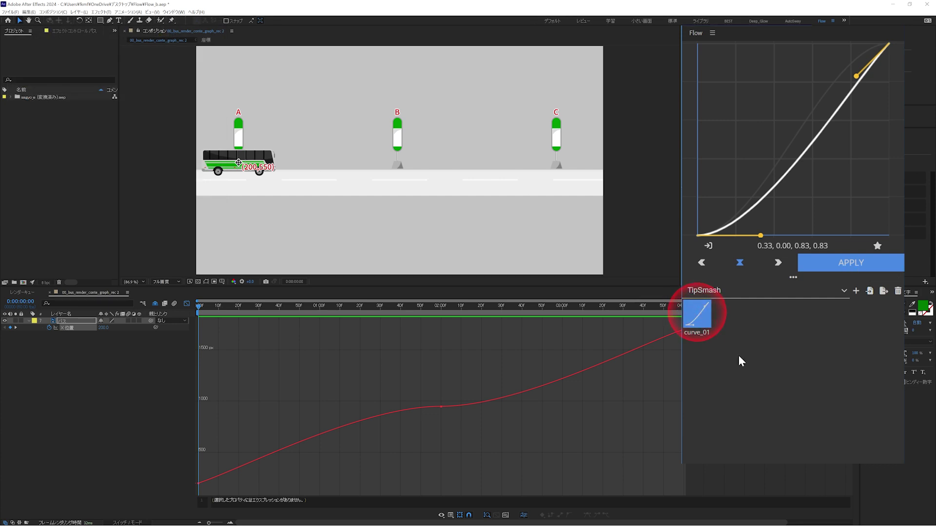